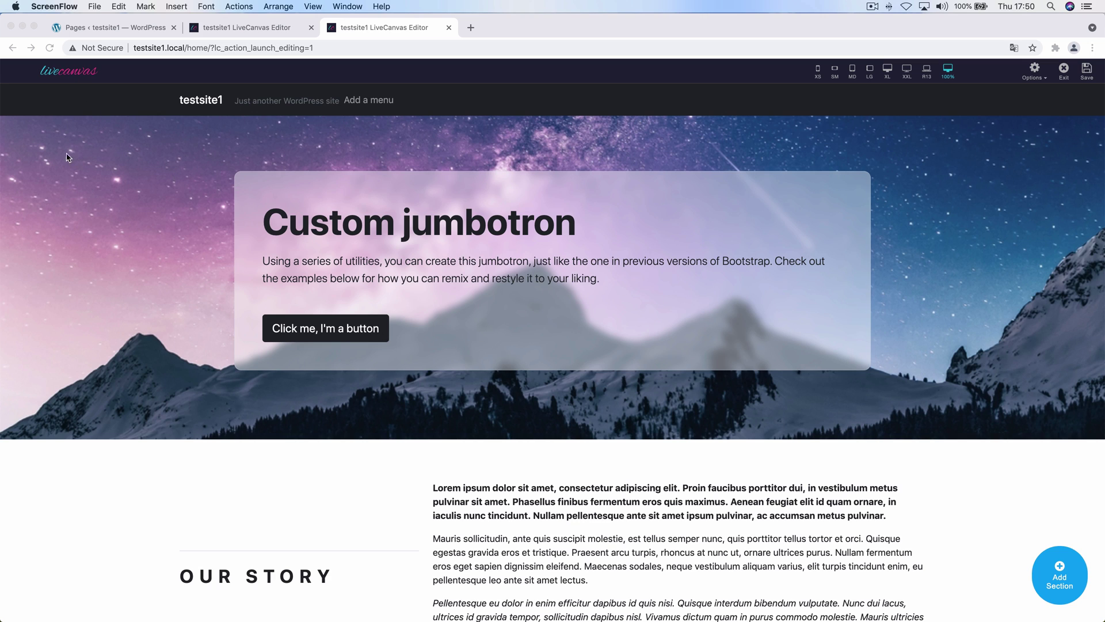
Bring the LiveCanvas editor with the home page's Custom jumbotron hero to the front.
click(213, 350)
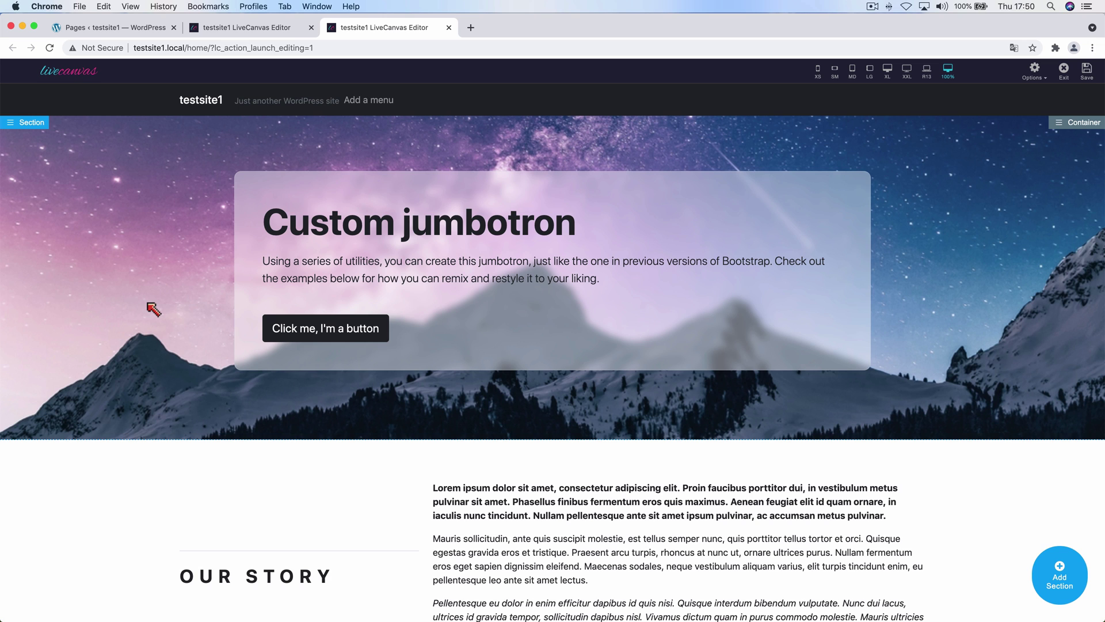
scroll(143, 287, down, 5)
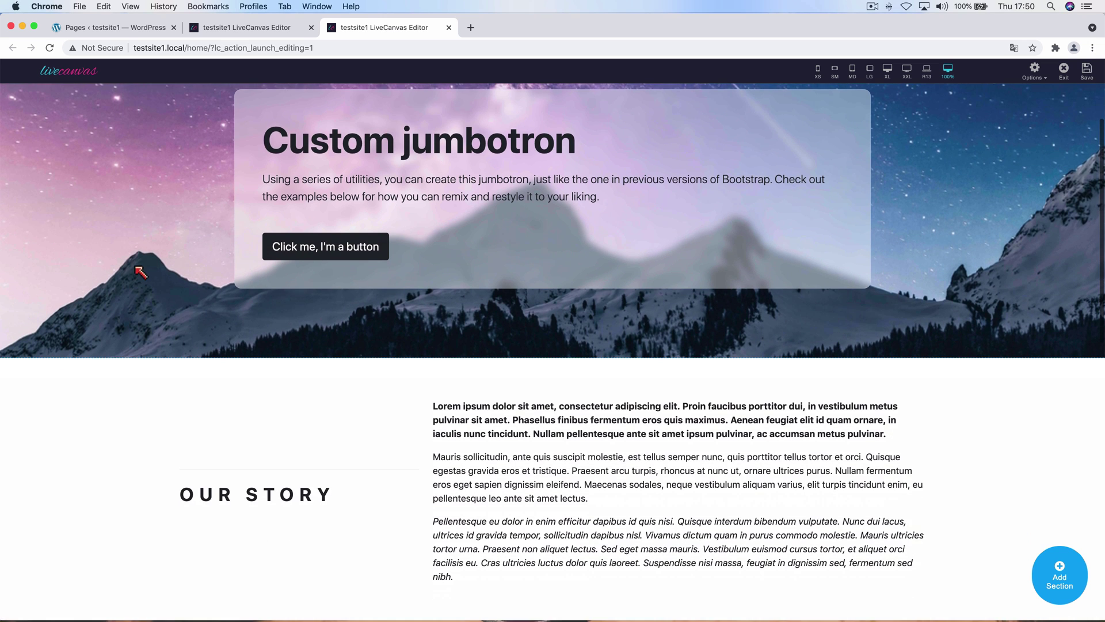
scroll(188, 332, down, 5)
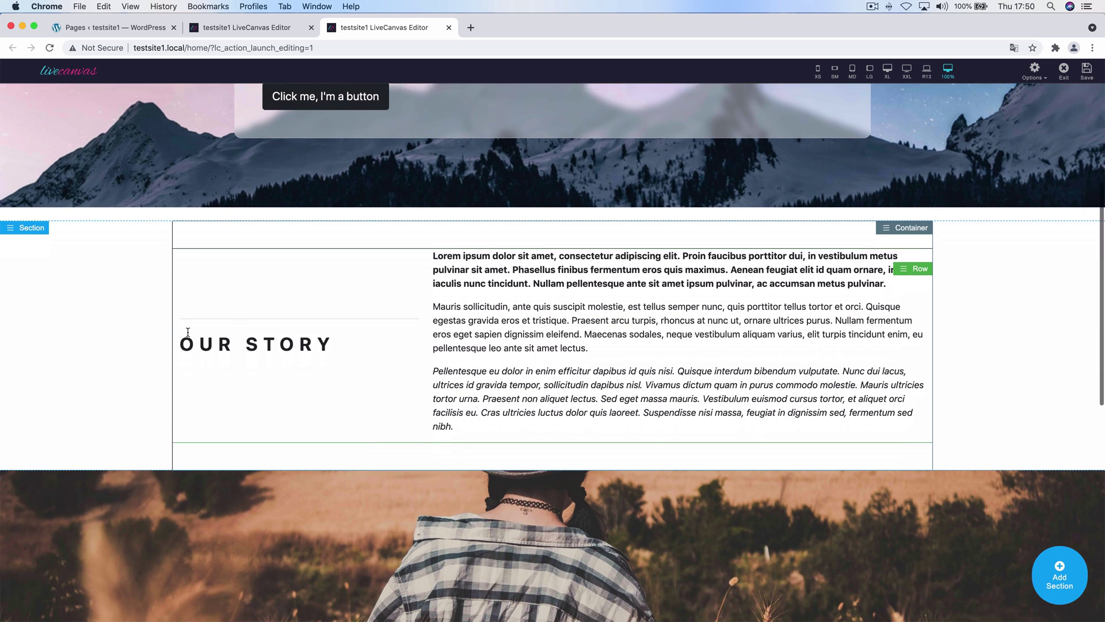
scroll(293, 433, down, 14)
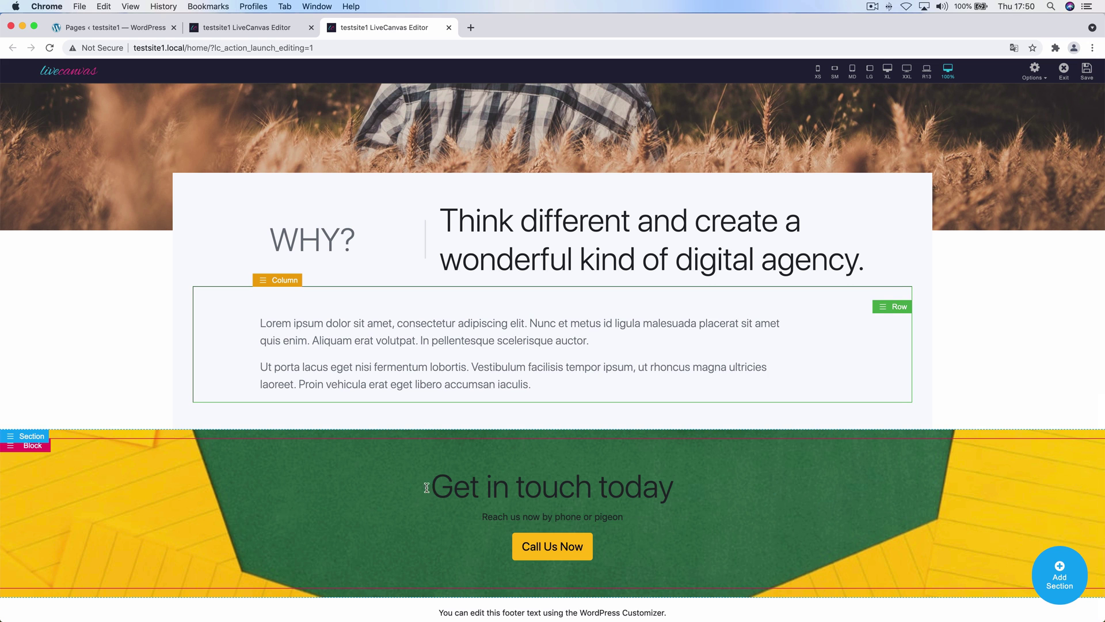
scroll(292, 507, up, 3)
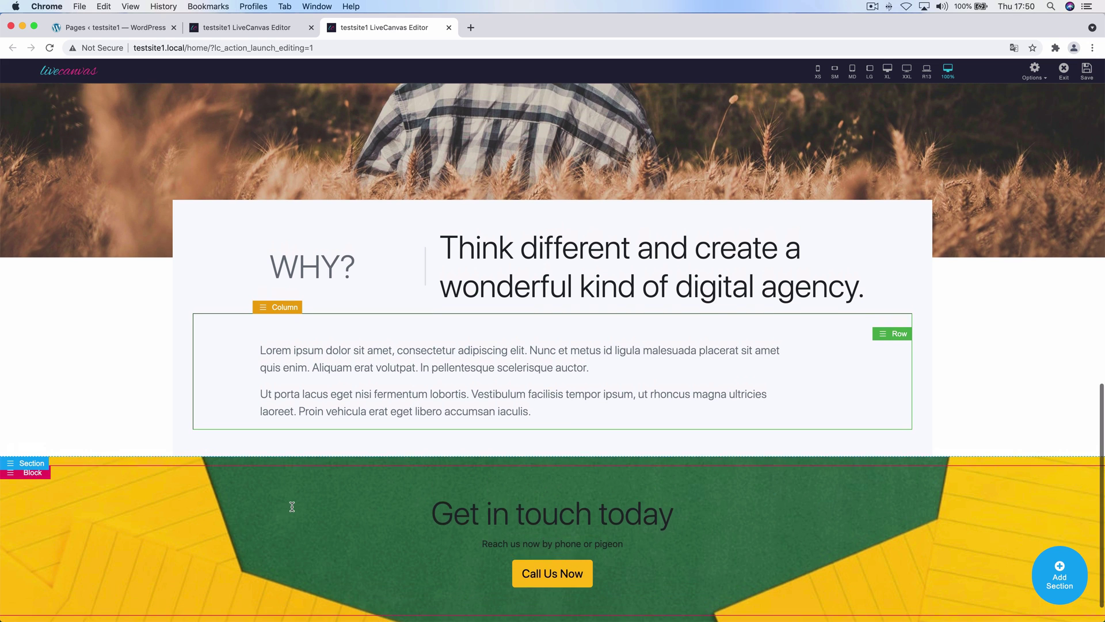
scroll(292, 507, up, 20)
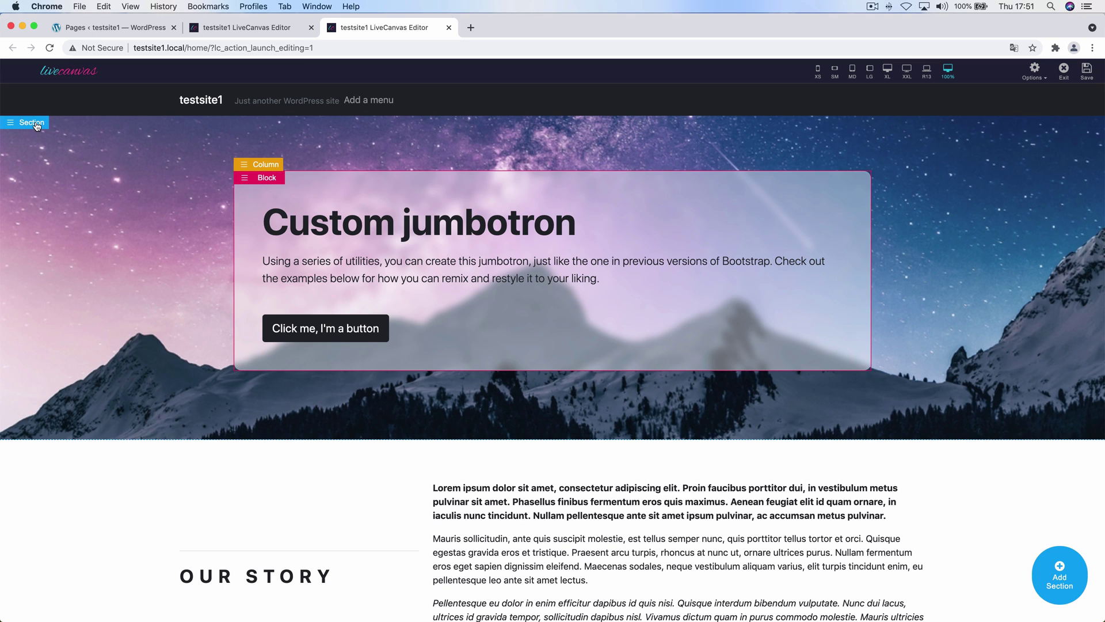
Save the hero section to the library as 'Glass Jumbotron', then exit to the live home page.
click(36, 124)
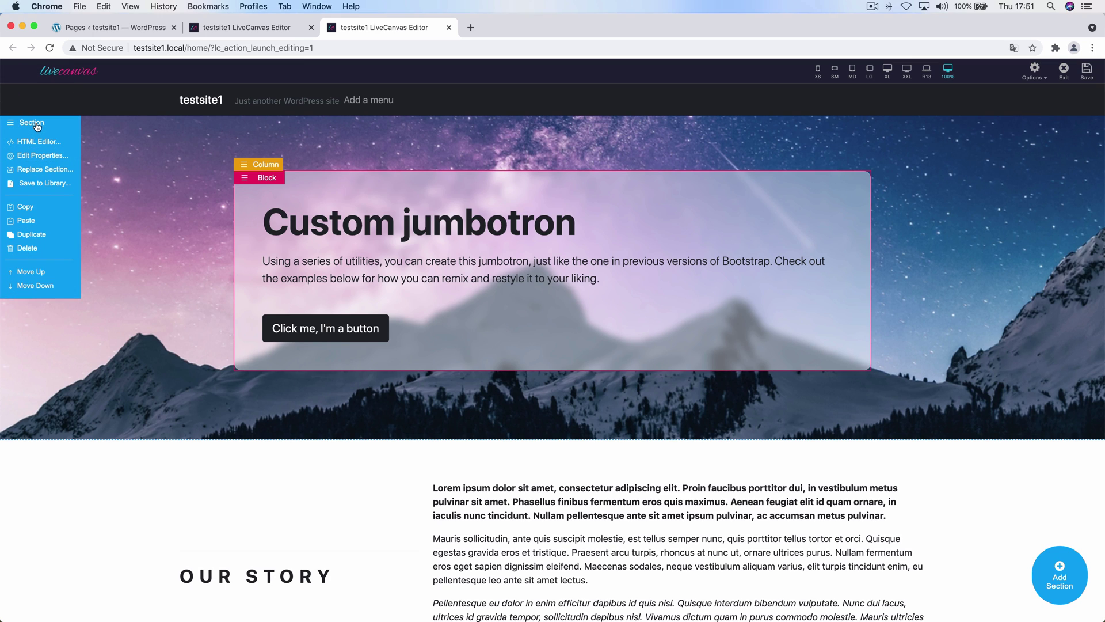
click(46, 184)
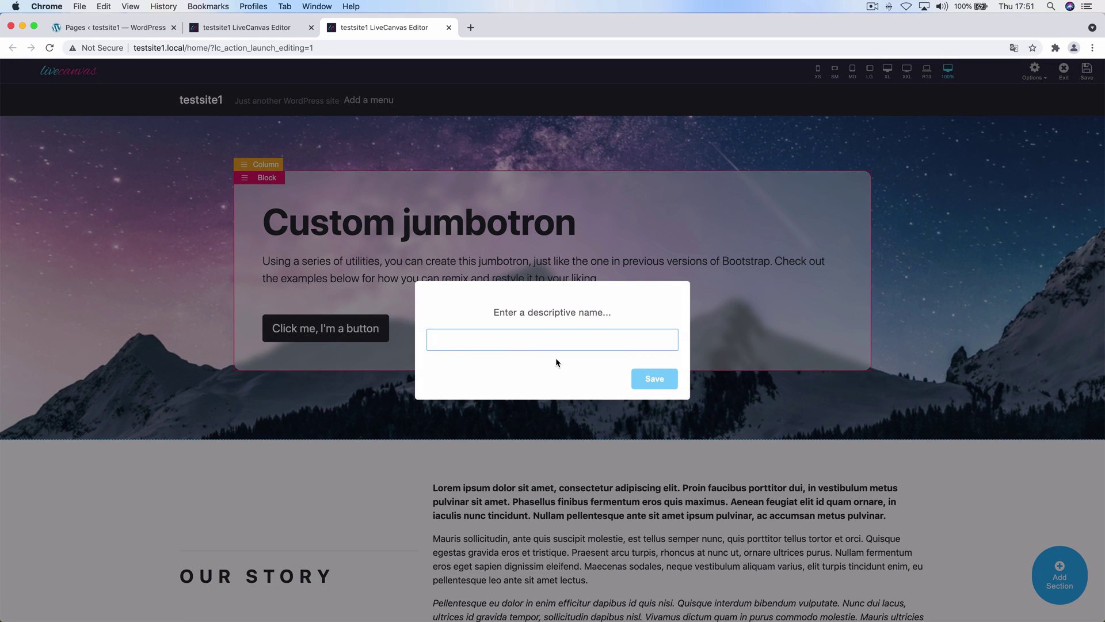
text(Glass Jumbotron)
click(658, 385)
click(649, 396)
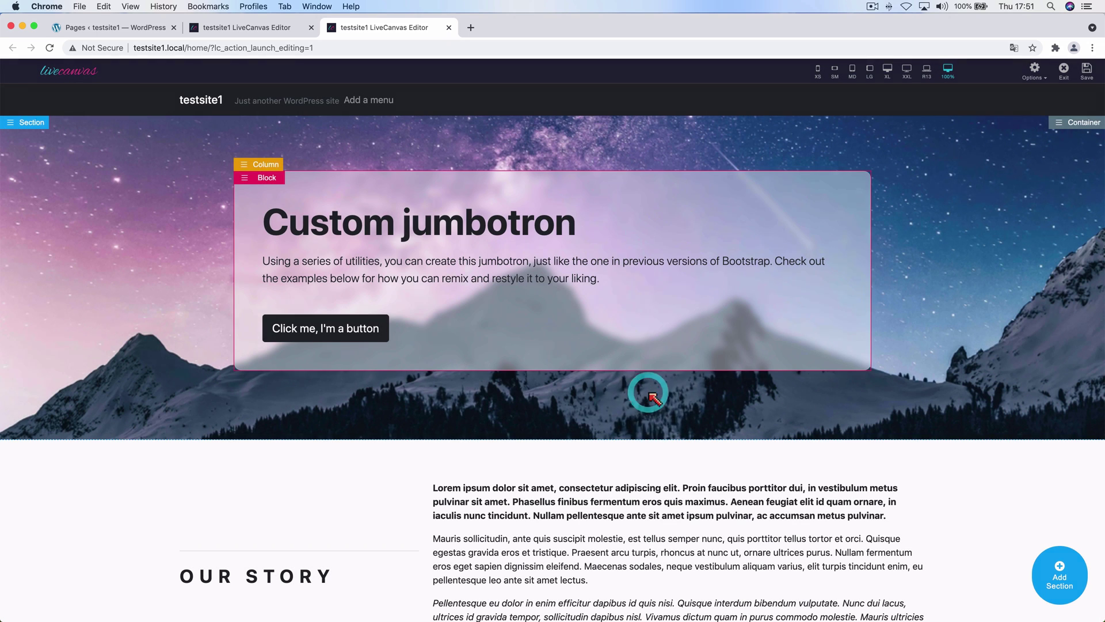
click(1065, 70)
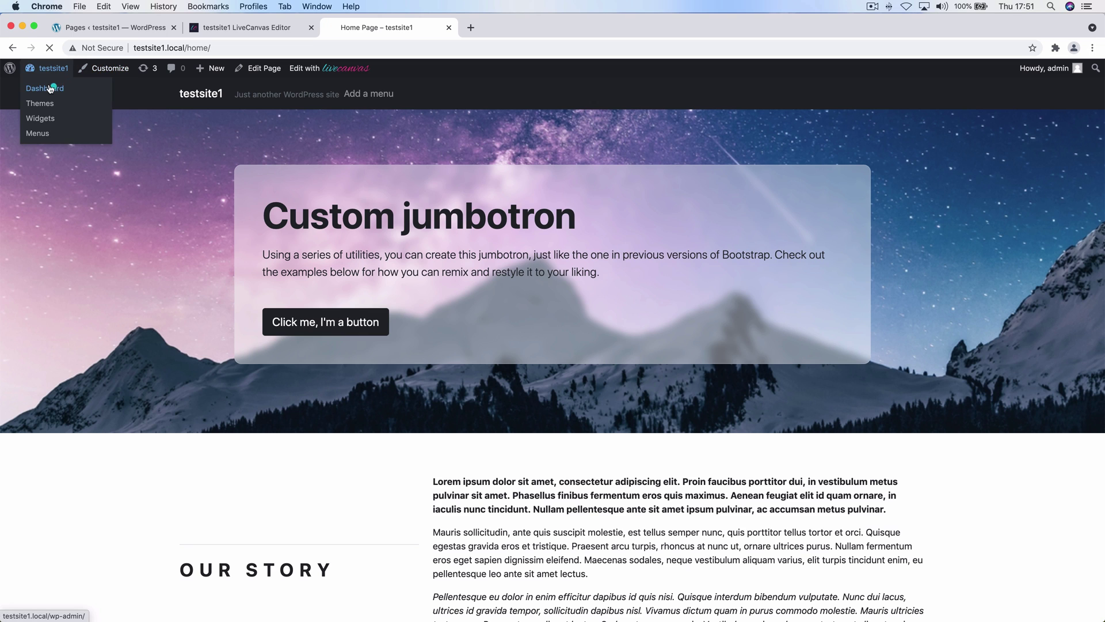
From the dashboard, open LiveCanvas Sections, try Glass Jumbotron in the visual editor, and return to the list.
click(47, 88)
mouse_move(75, 353)
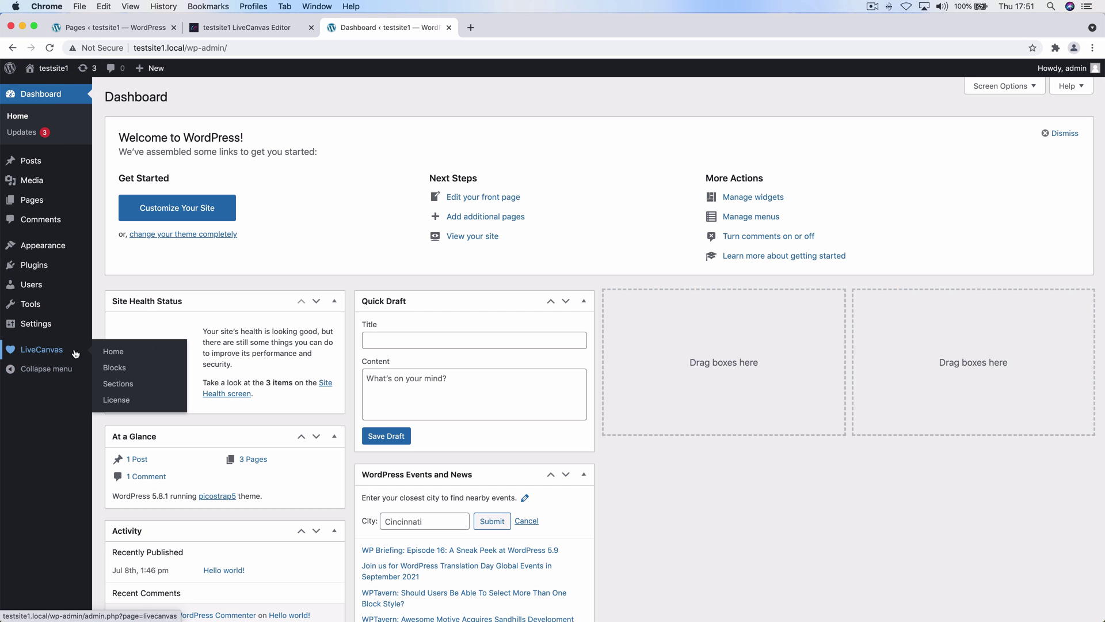
click(140, 386)
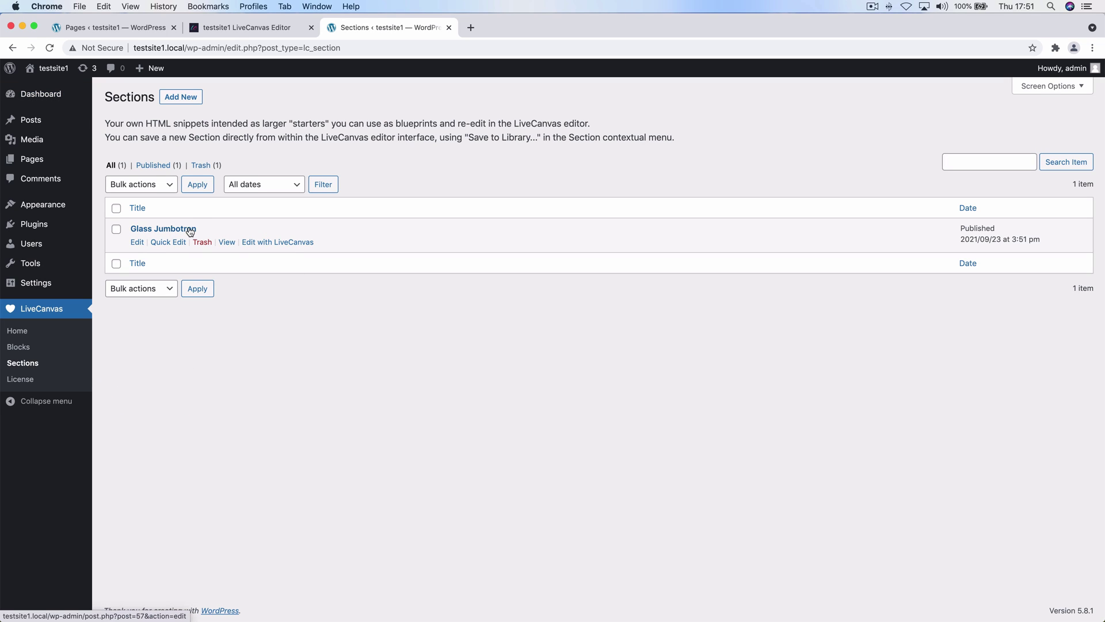
click(282, 242)
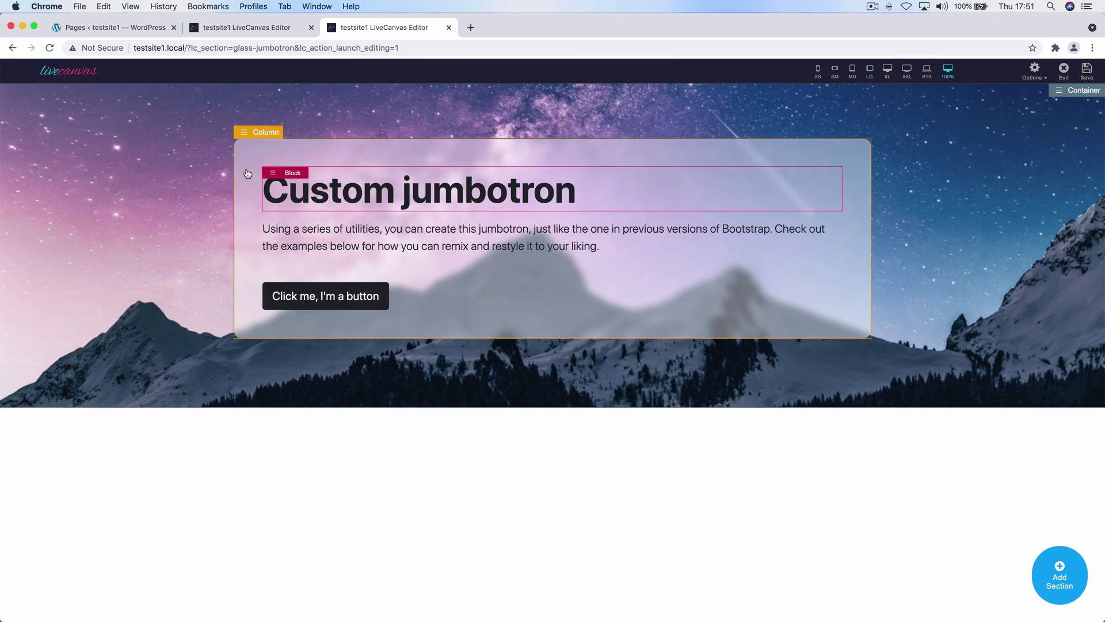
click(12, 47)
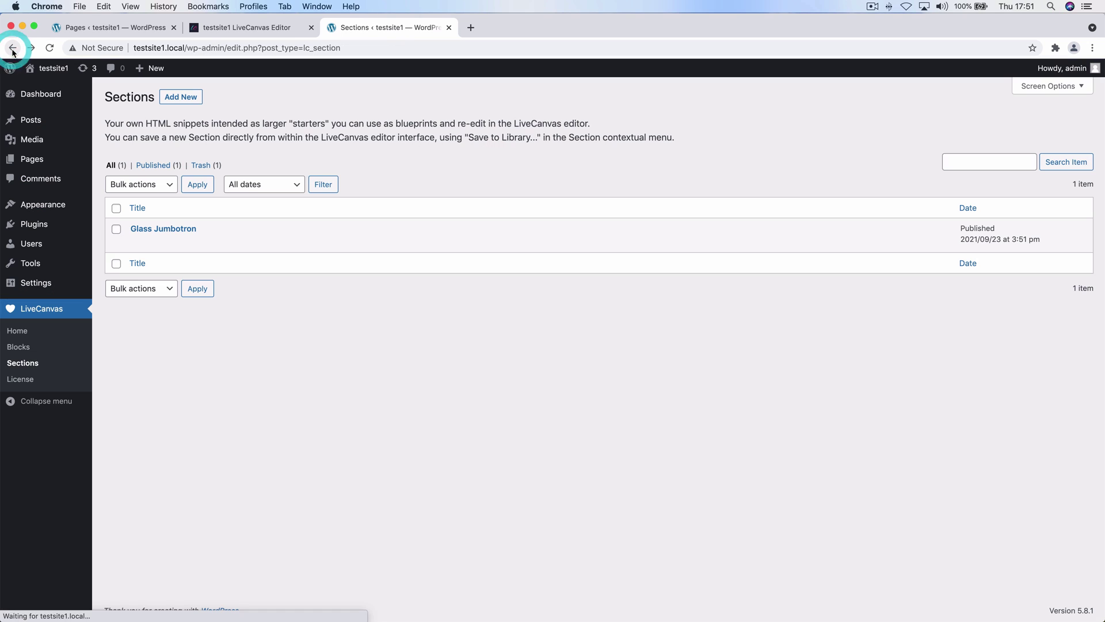
View Glass Jumbotron's code, then create a LiveCanvas page draft named 'A new test page'.
click(138, 242)
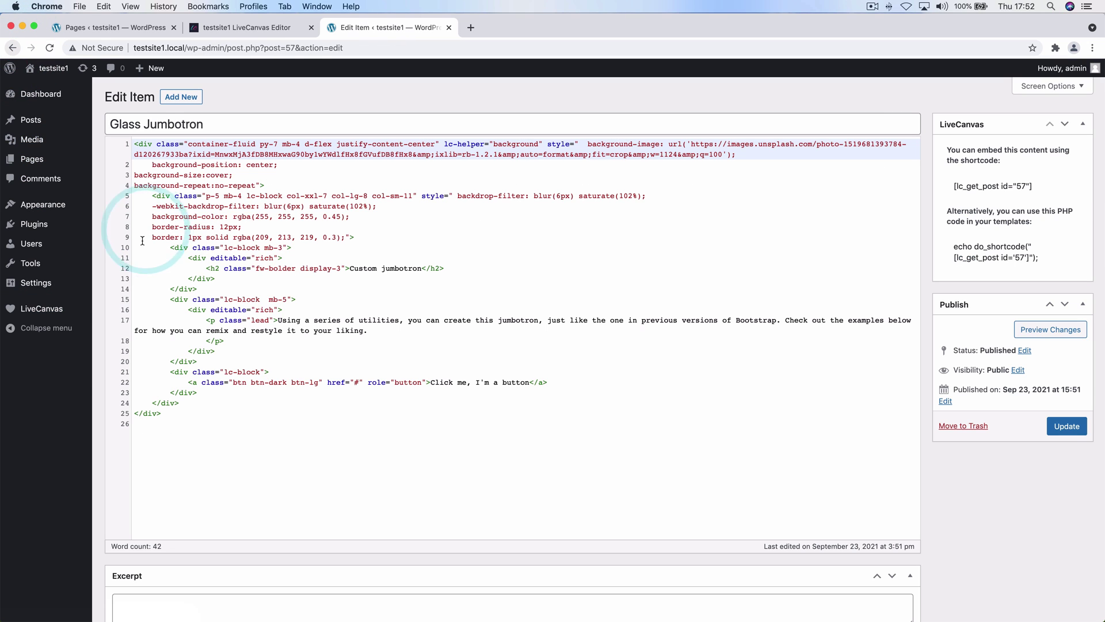
click(382, 213)
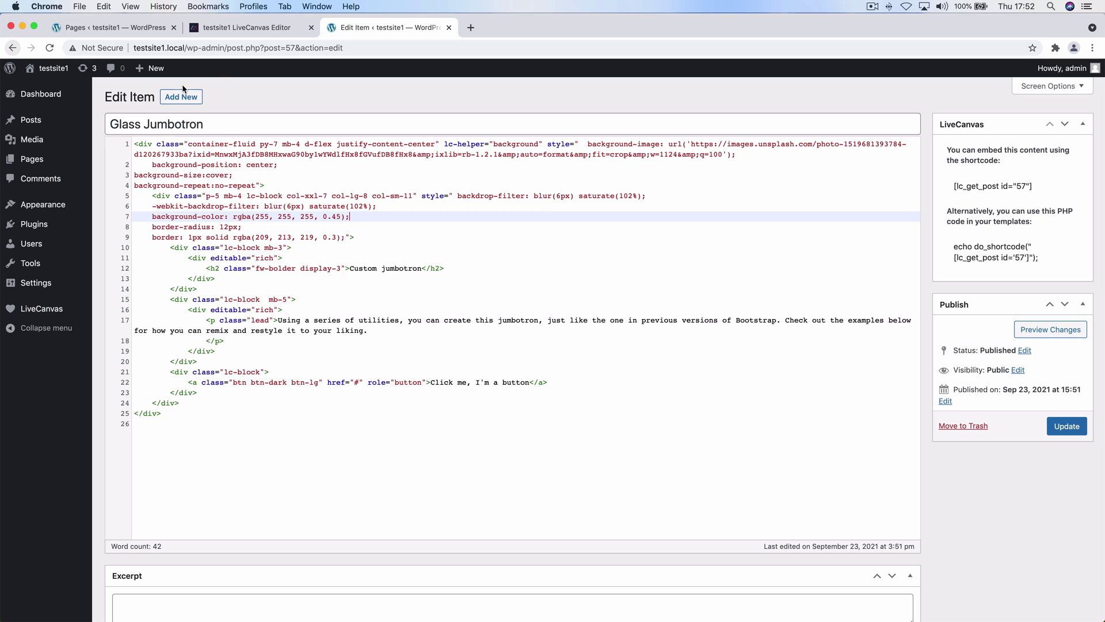
mouse_move(167, 80)
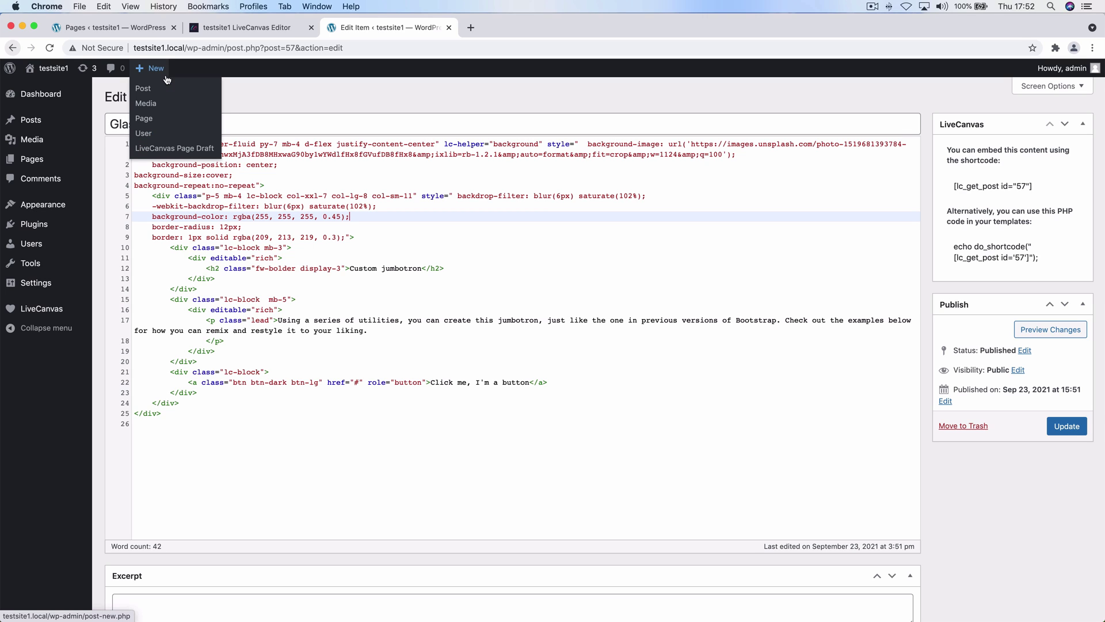
click(168, 149)
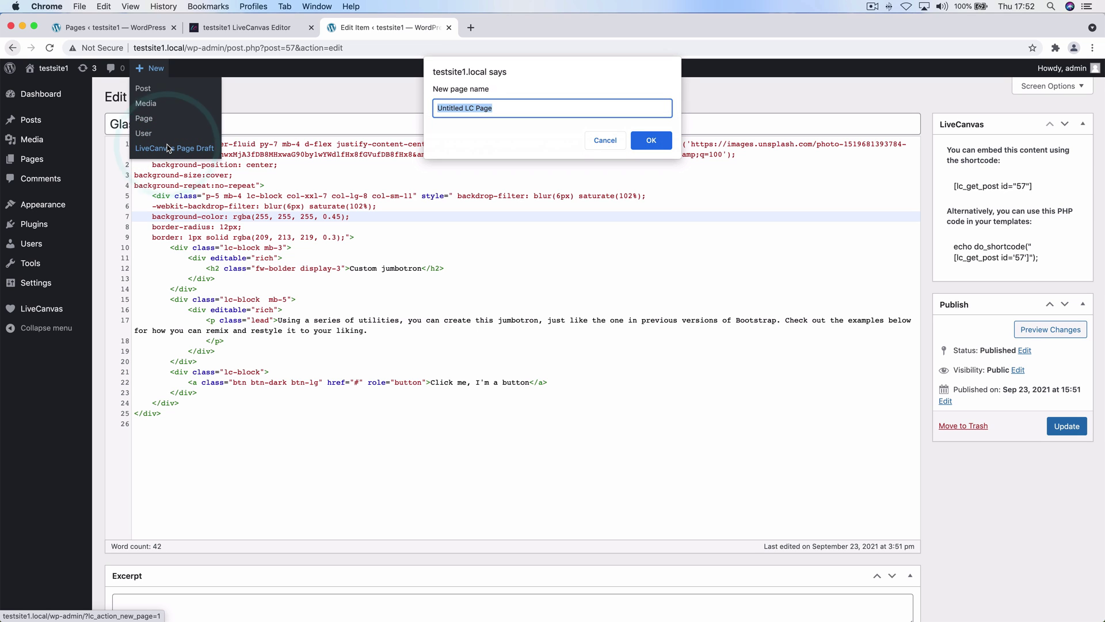
text(A n)
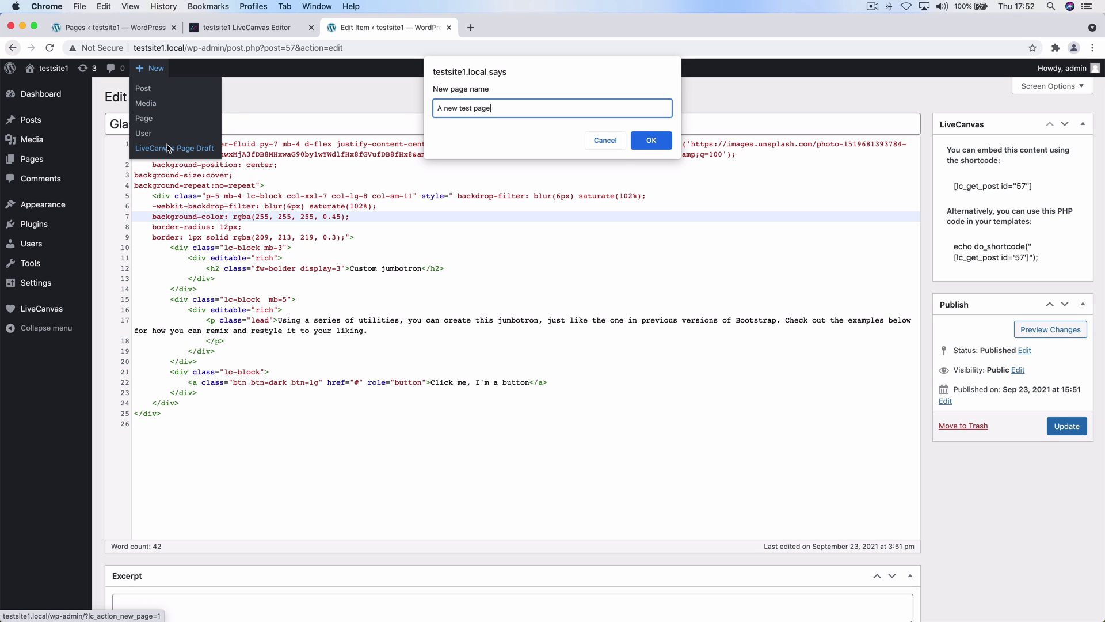
text(ew test page)
key(Return)
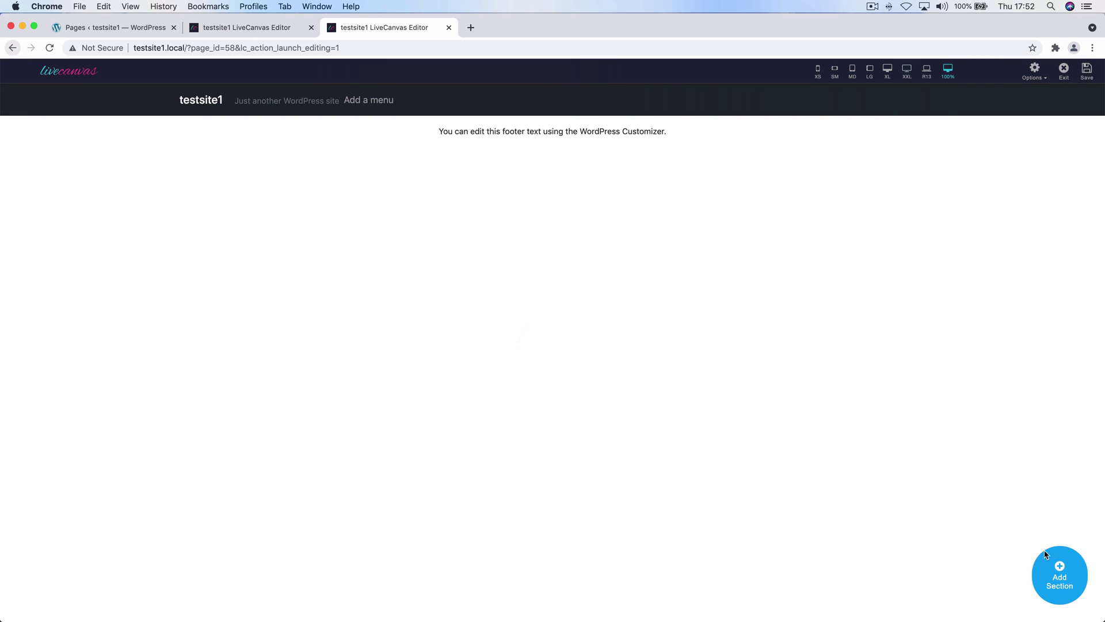
Insert the Glass Jumbotron section from Your HTML Sections into the empty page.
click(1059, 567)
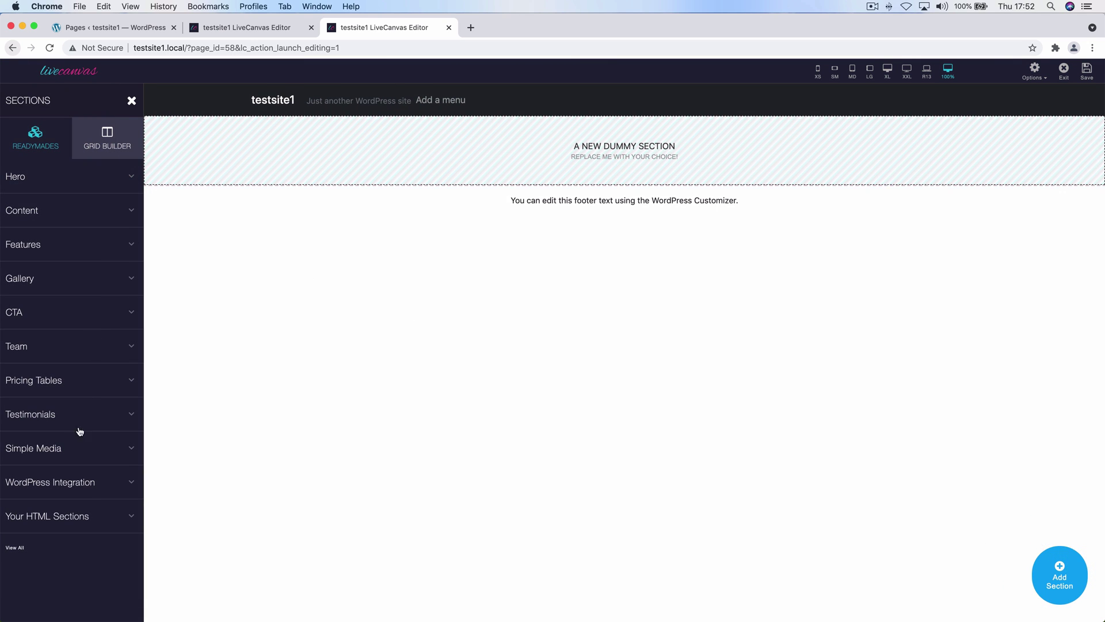
click(79, 516)
mouse_move(80, 546)
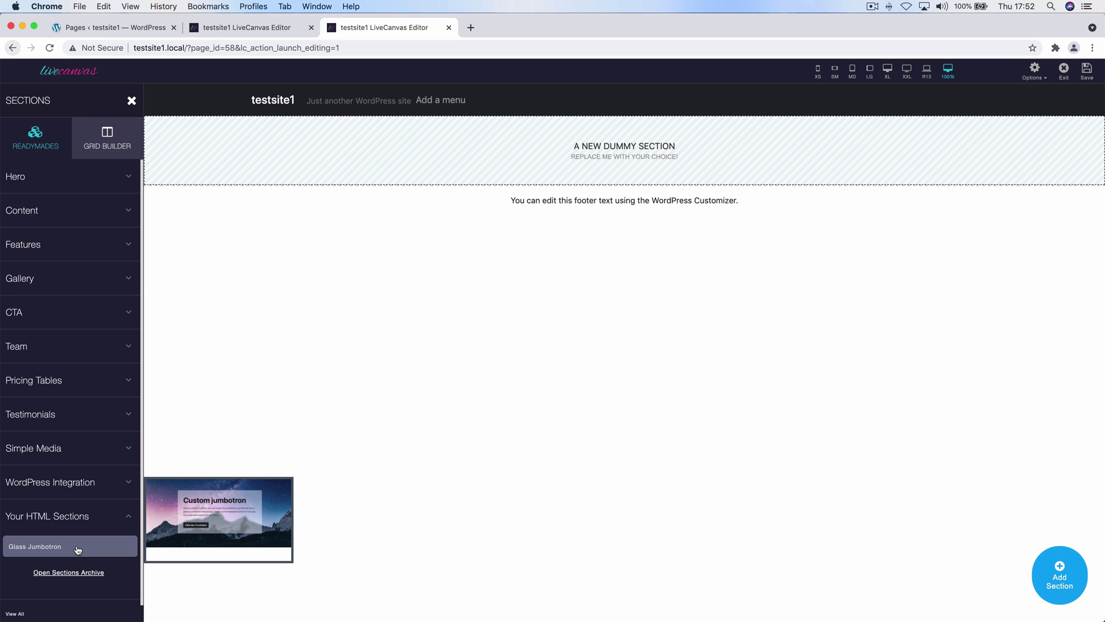
click(77, 550)
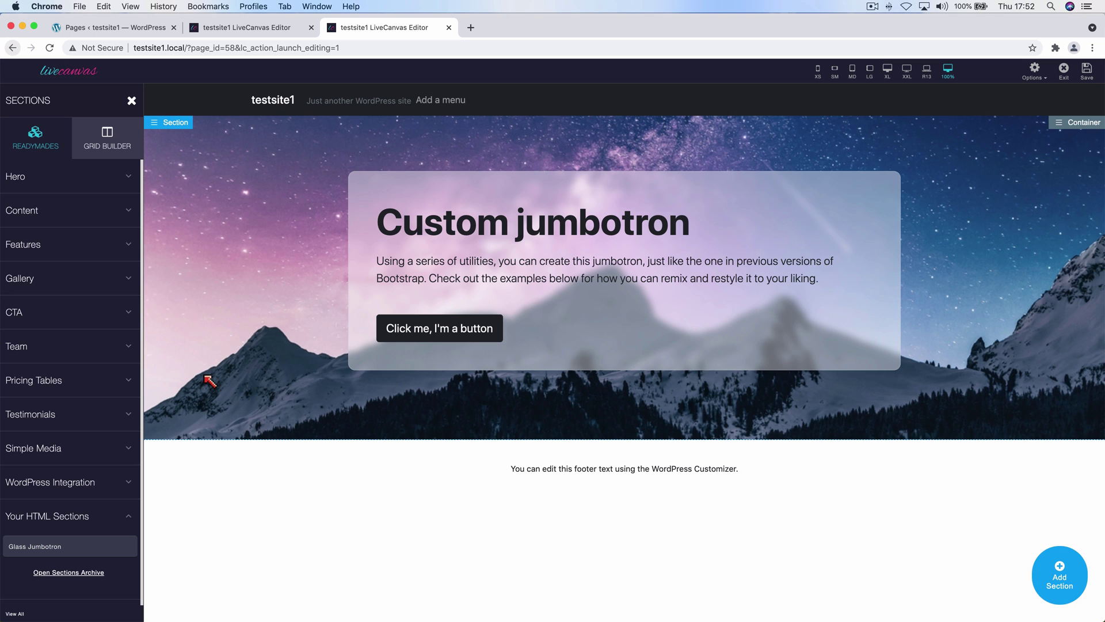
Change the hero heading from 'Custom jumbotron' to 'Custom Hello'.
click(499, 222)
double_click(499, 222)
text(Hello)
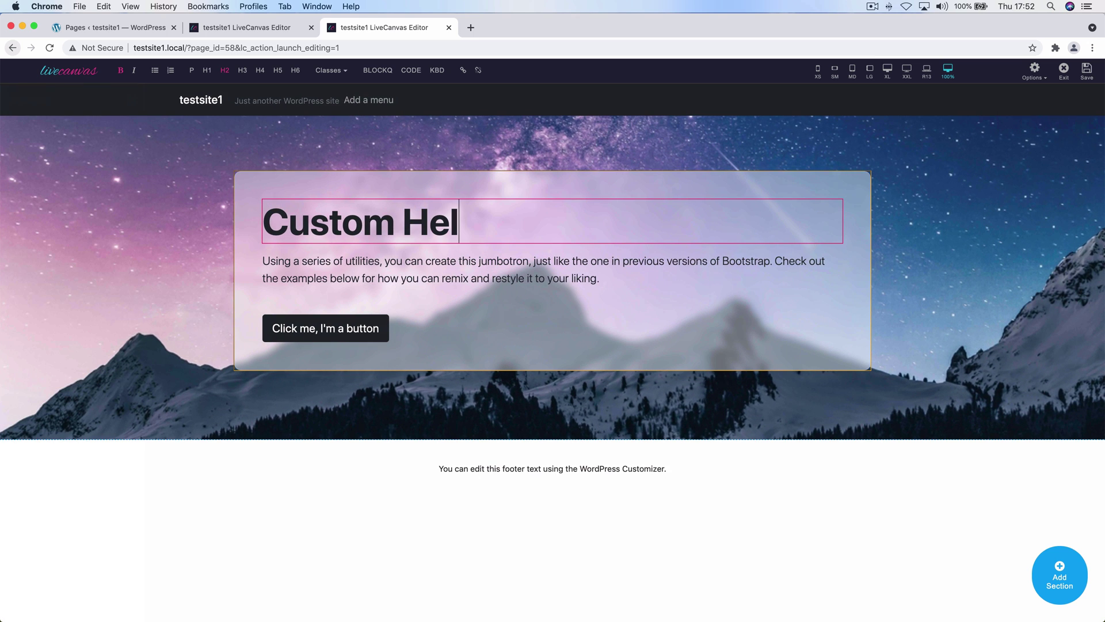
Set the hero background to the forest footbridge photo from an Unsplash 'nature' search.
click(385, 154)
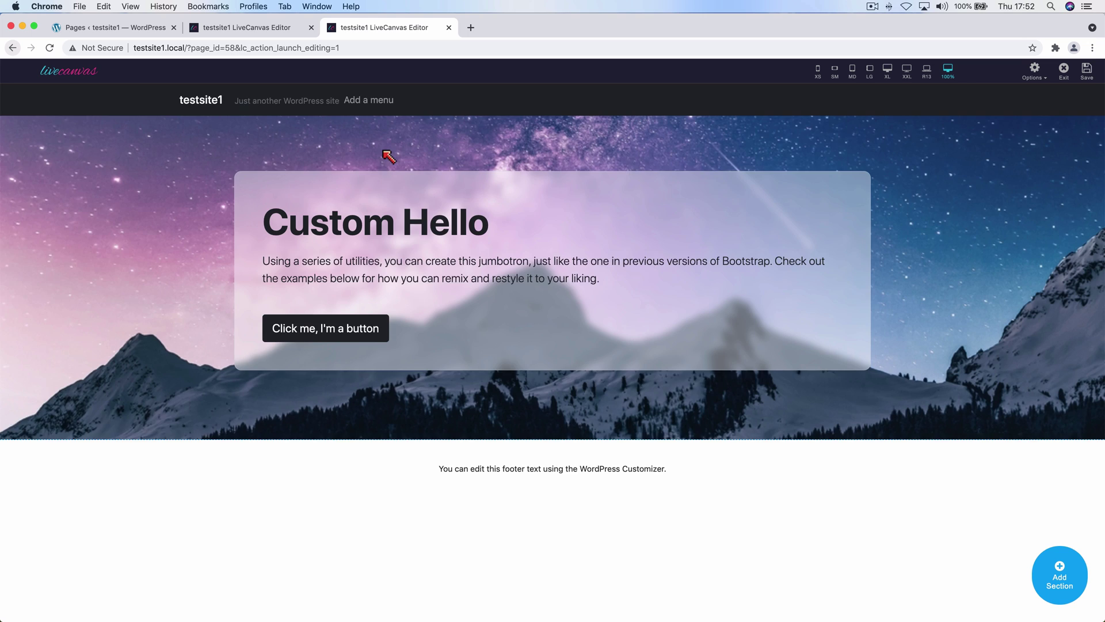
click(72, 151)
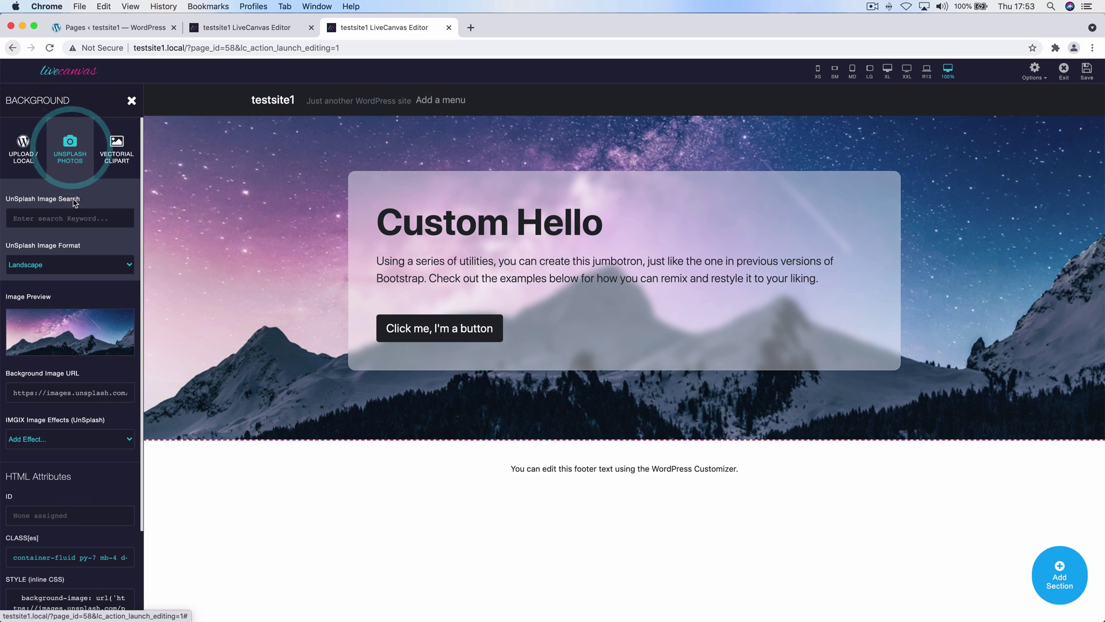
click(67, 217)
text(nature)
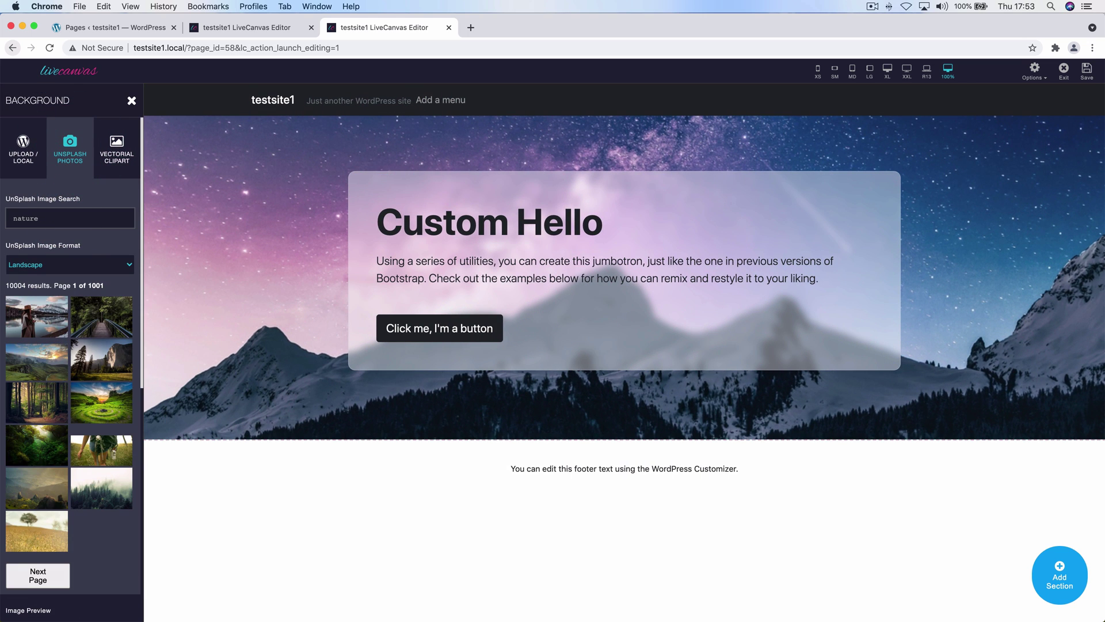
click(96, 323)
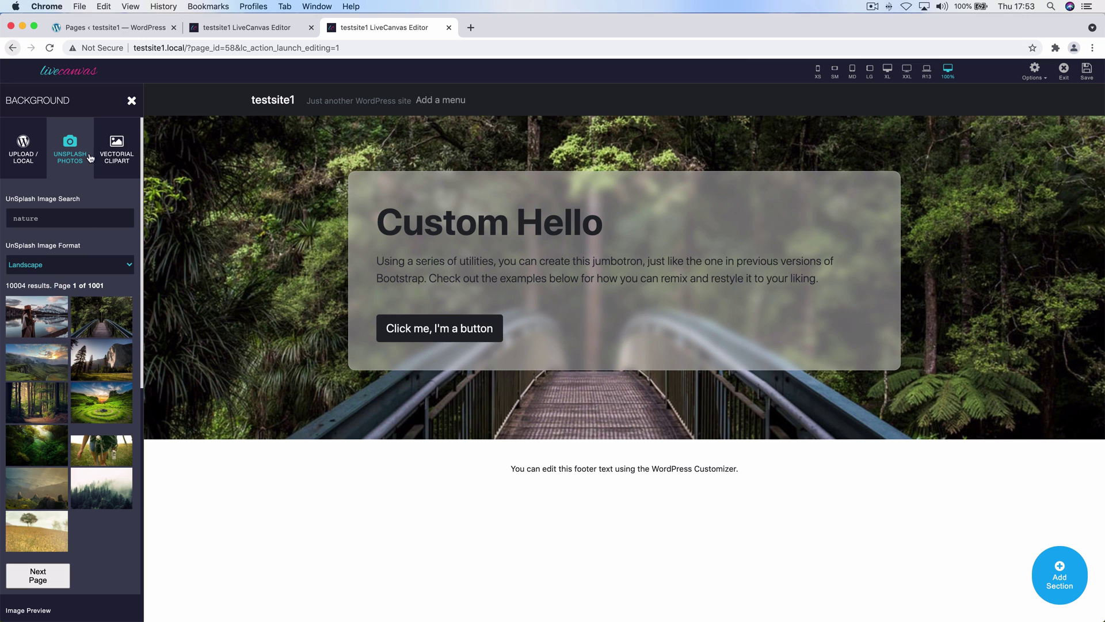
click(132, 100)
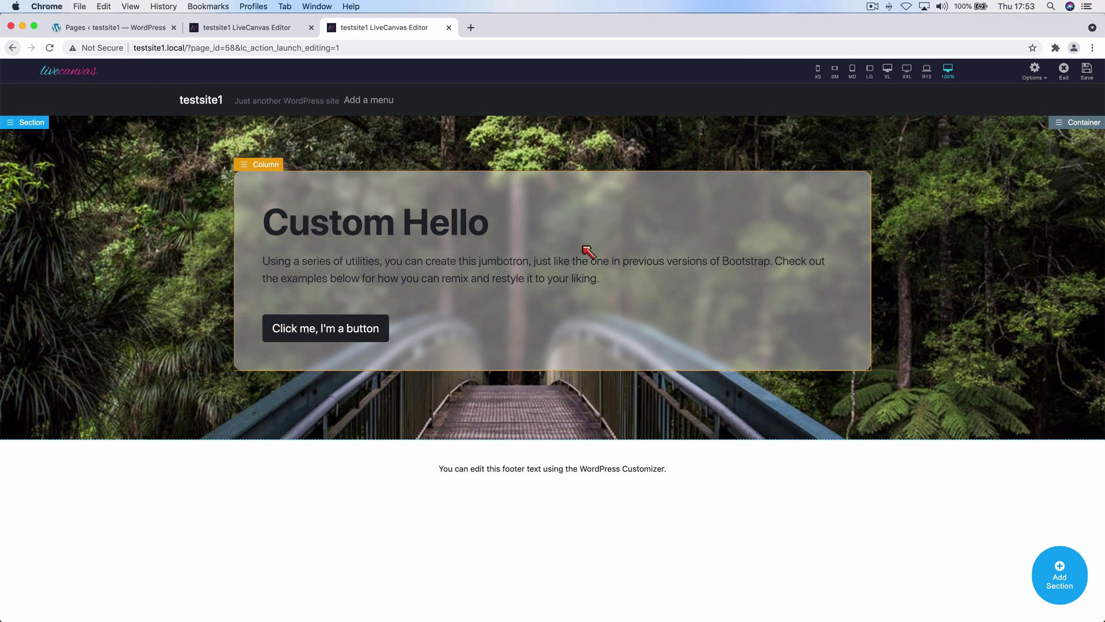
Save the page, then view the live Home Page down to its Get in touch today section.
click(1088, 69)
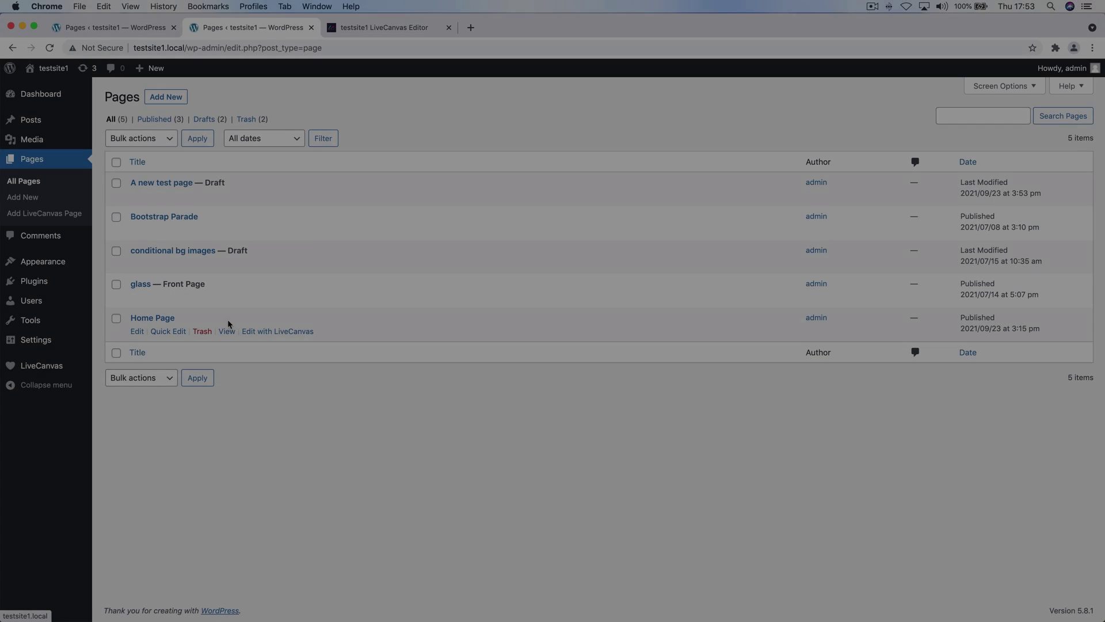
click(228, 329)
scroll(225, 325, down, 6)
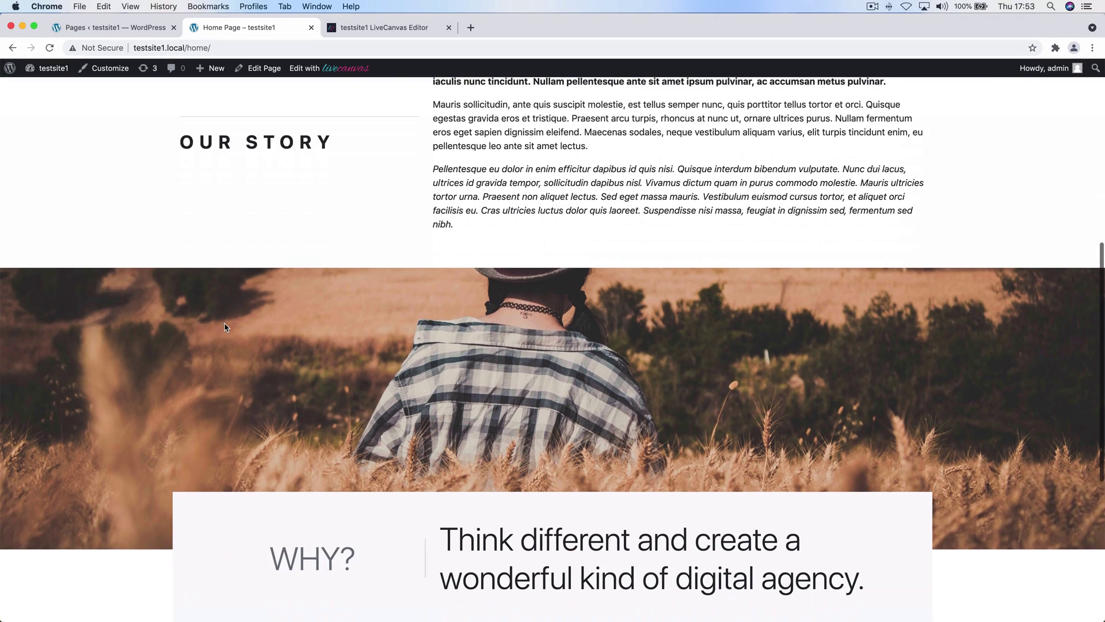
scroll(227, 324, down, 6)
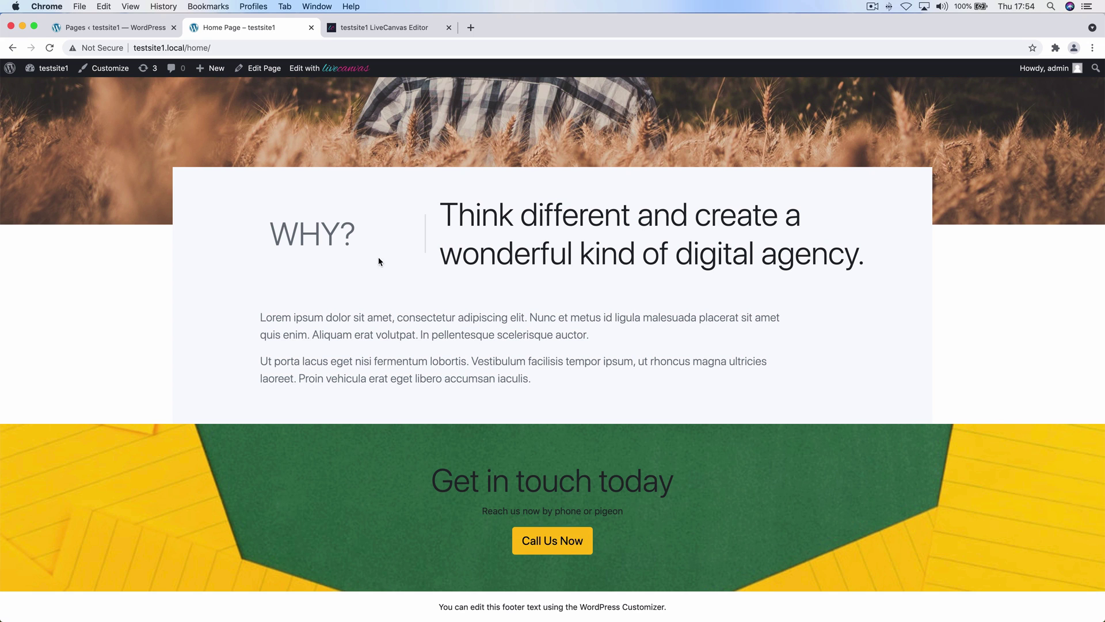
Open the Home Page in LiveCanvas and save the Get in touch today section as 'Call Us CTA'.
click(334, 73)
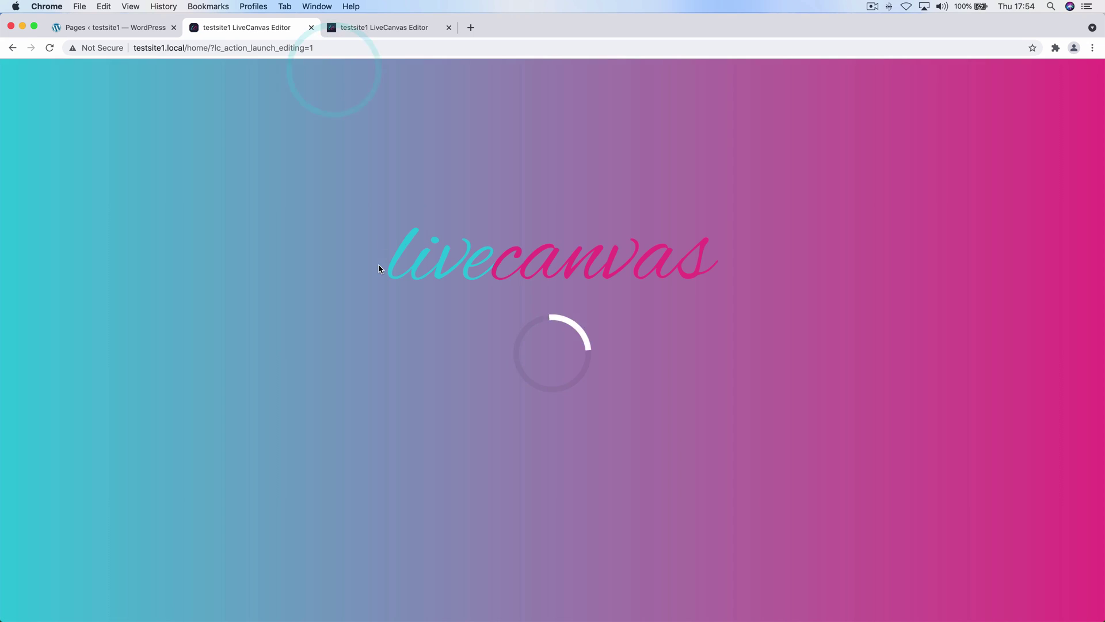
scroll(265, 420, down, 10)
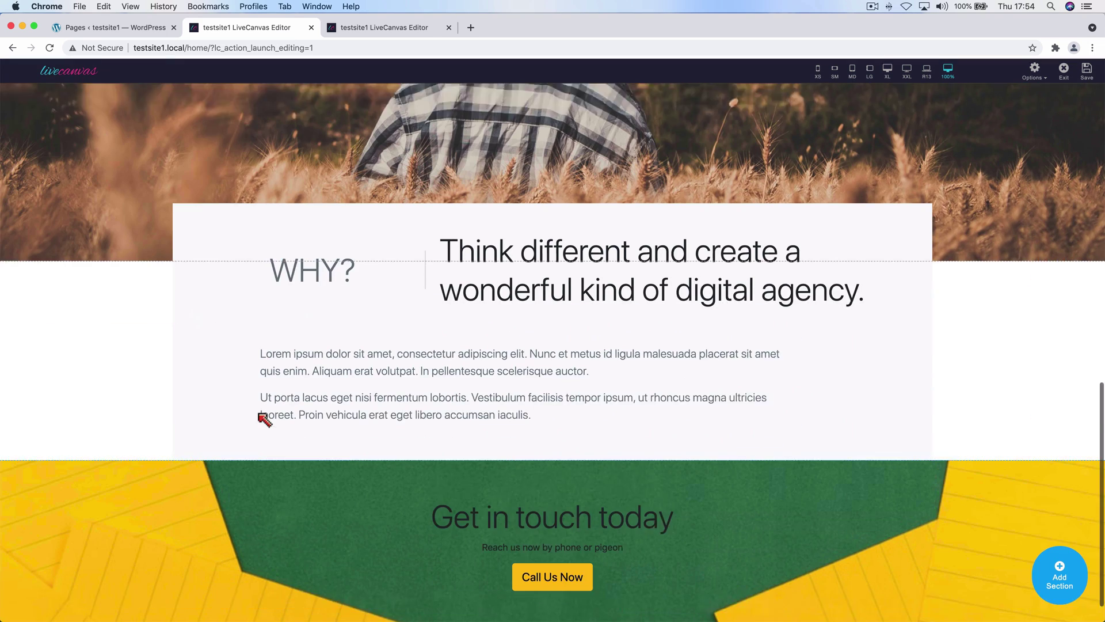
click(35, 431)
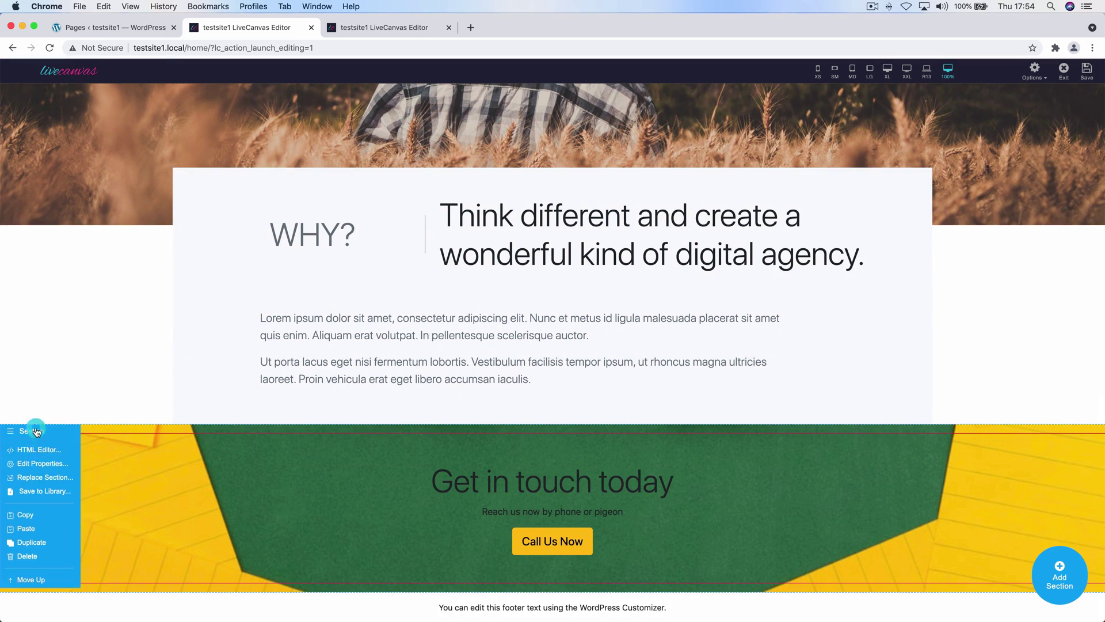
click(42, 492)
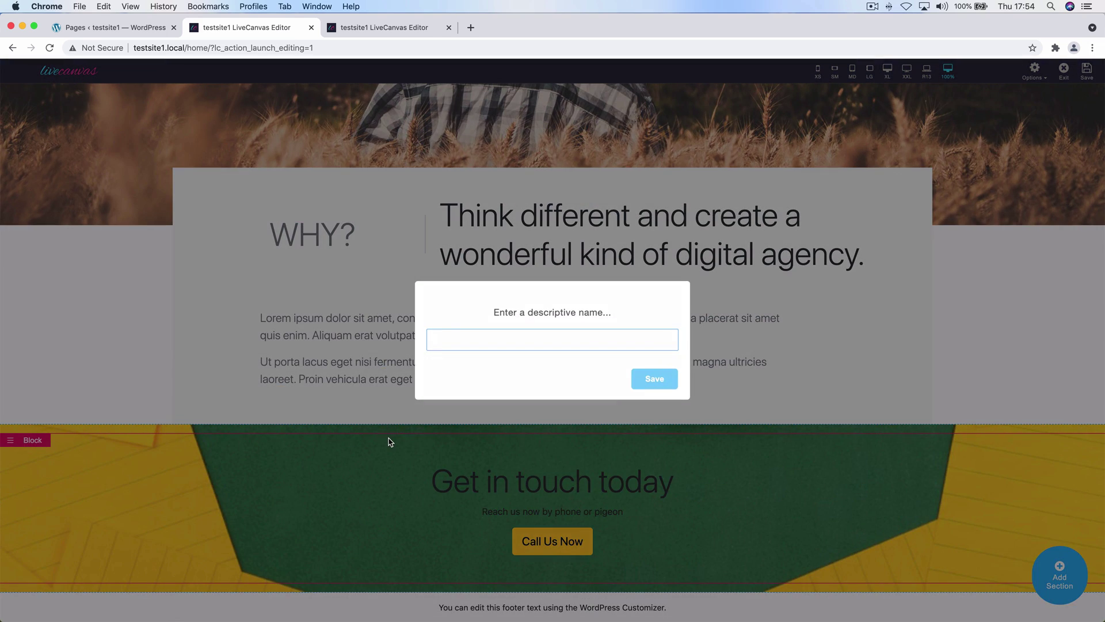
text(Call Us CTA)
click(649, 381)
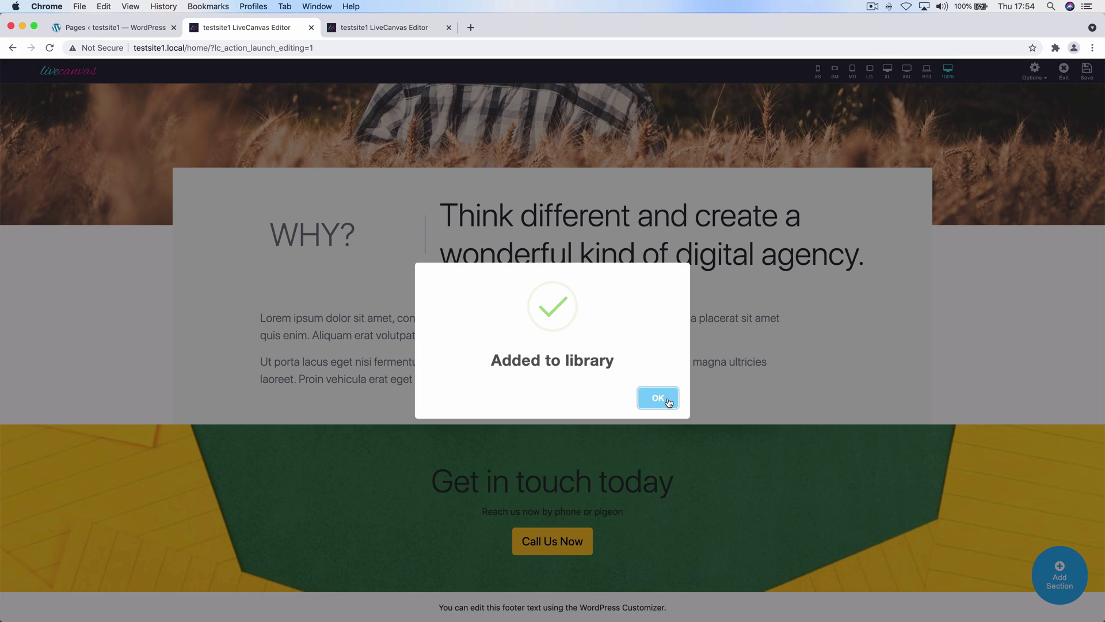
click(668, 401)
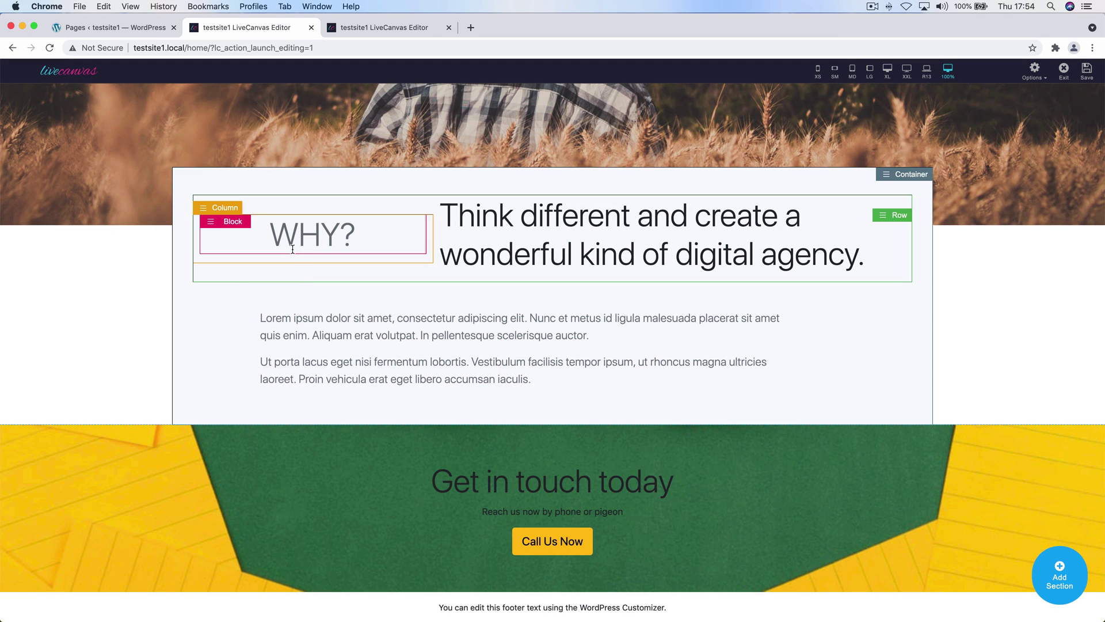
In the WordPress admin tab, open LiveCanvas Sections and the Call Us CTA section for editing.
click(131, 29)
mouse_move(75, 369)
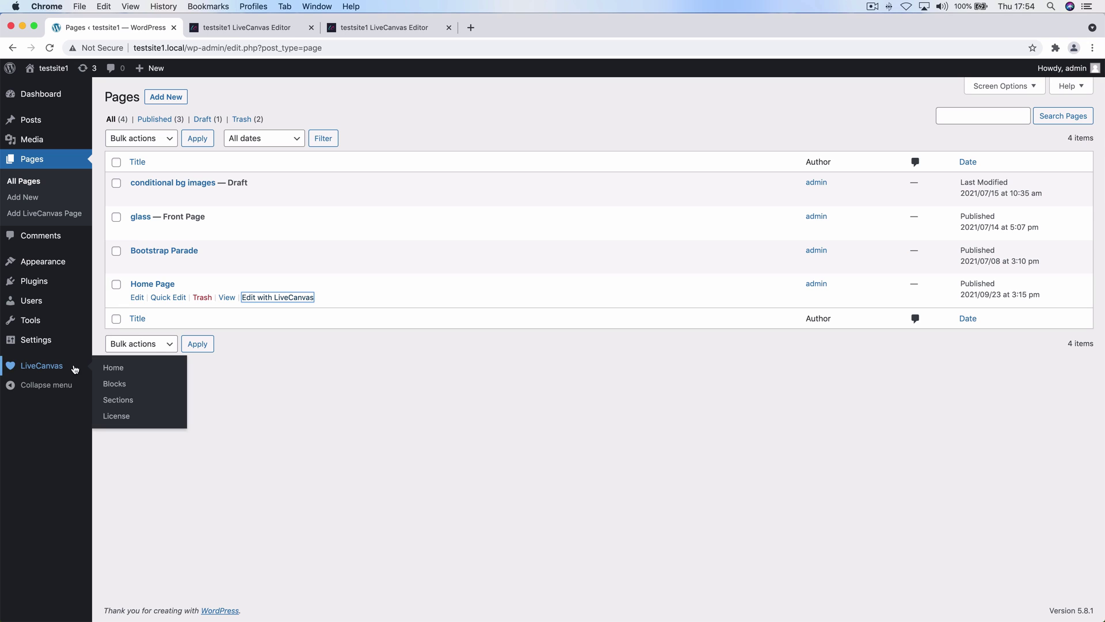
click(128, 400)
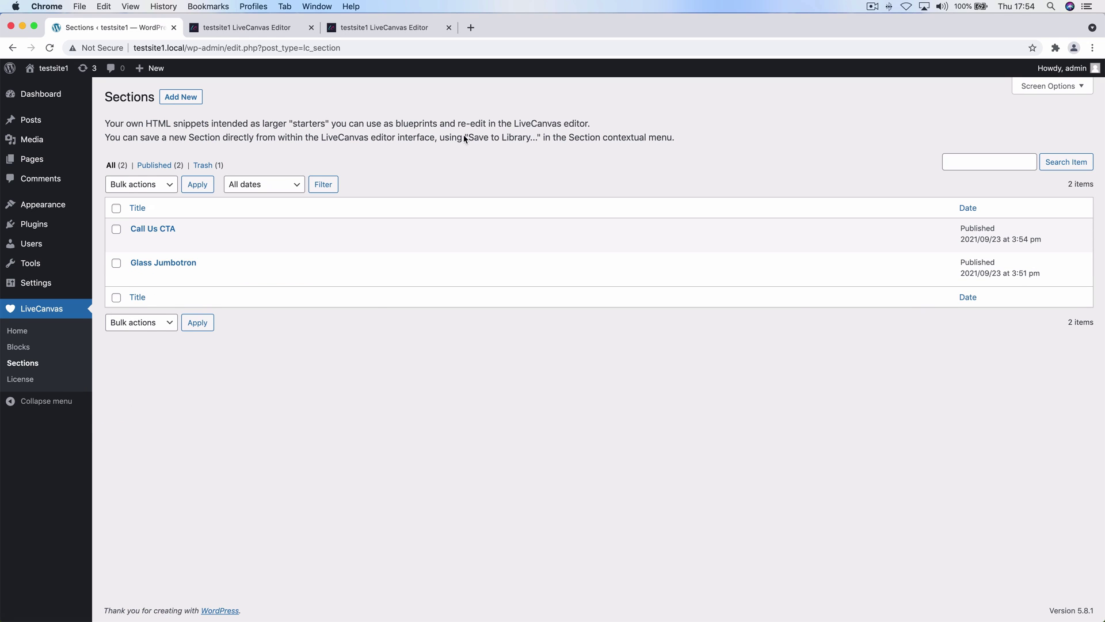
mouse_move(223, 245)
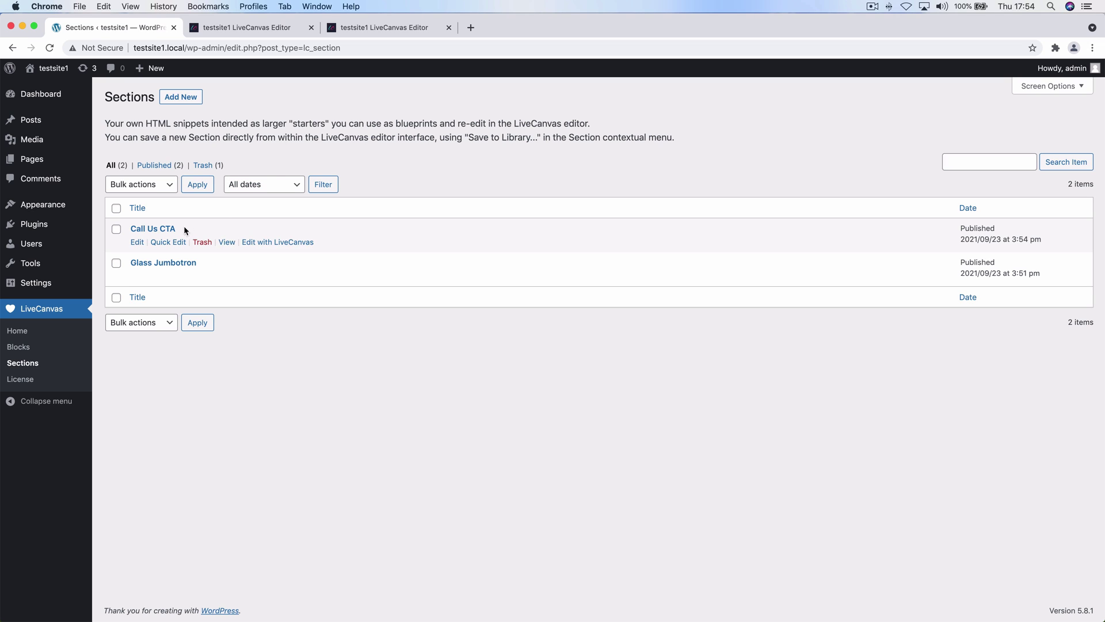
mouse_move(193, 263)
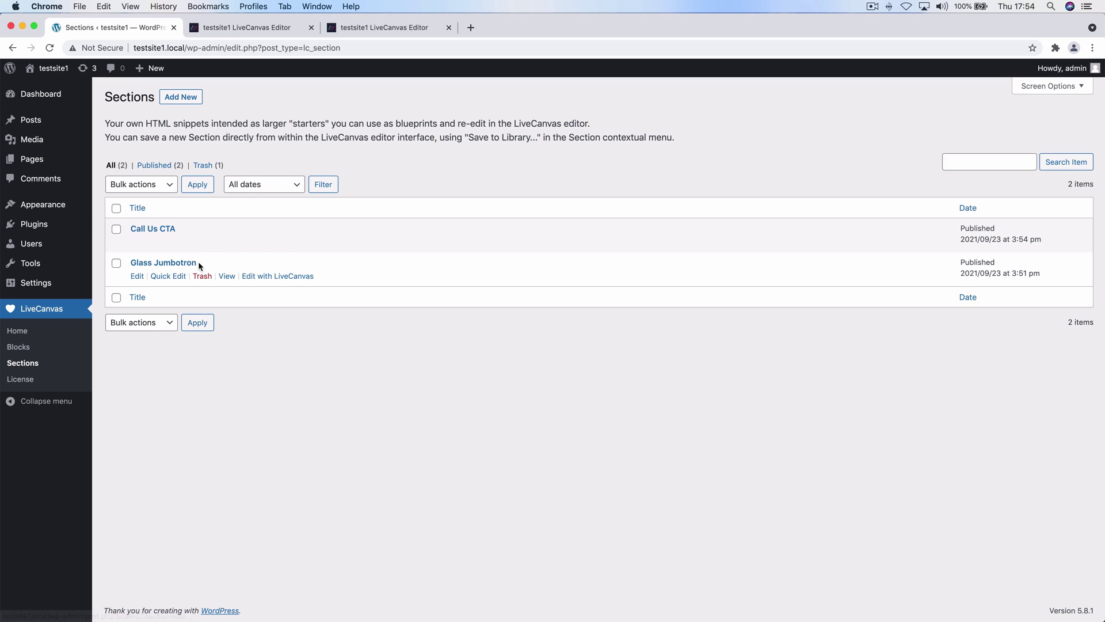
mouse_move(173, 236)
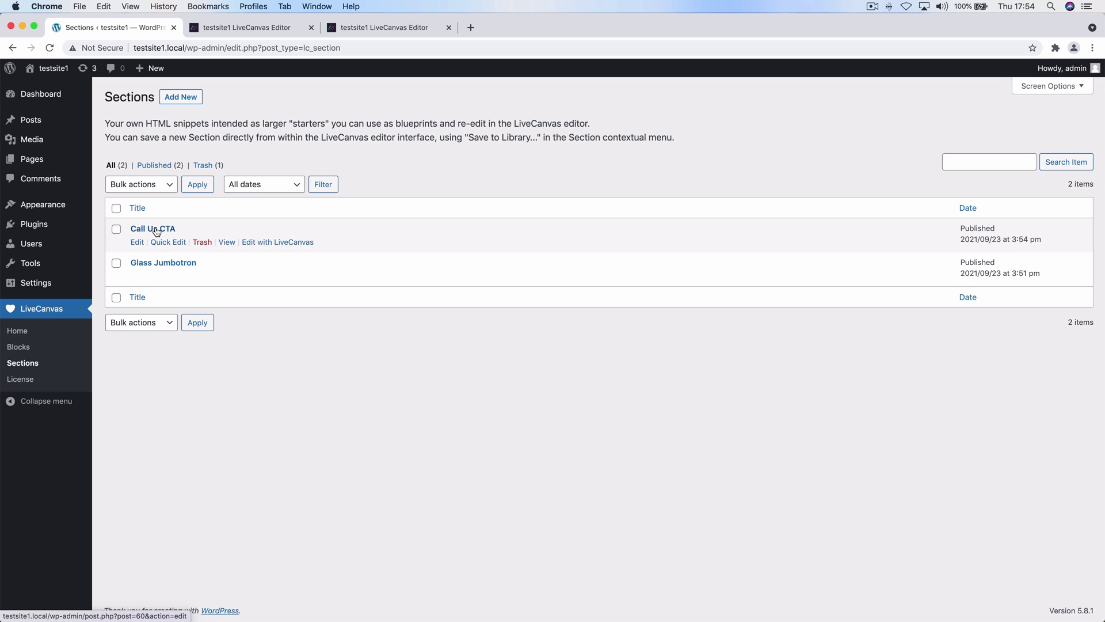
click(156, 231)
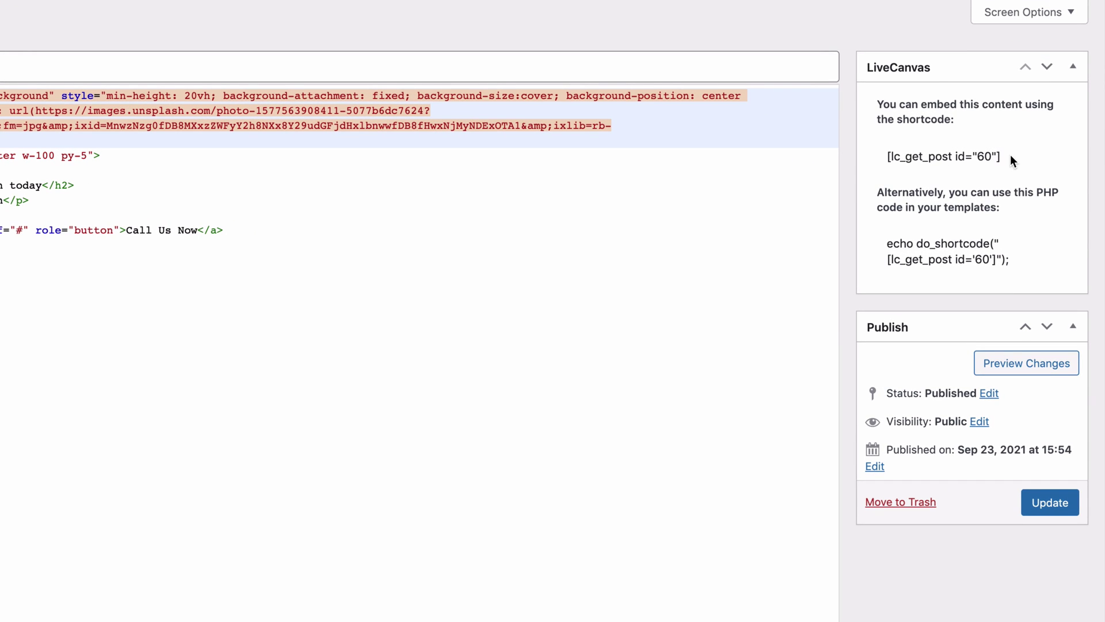
Copy the shortcode [lc_get_post id="60"] and switch back to the LiveCanvas editor tab.
click(190, 259)
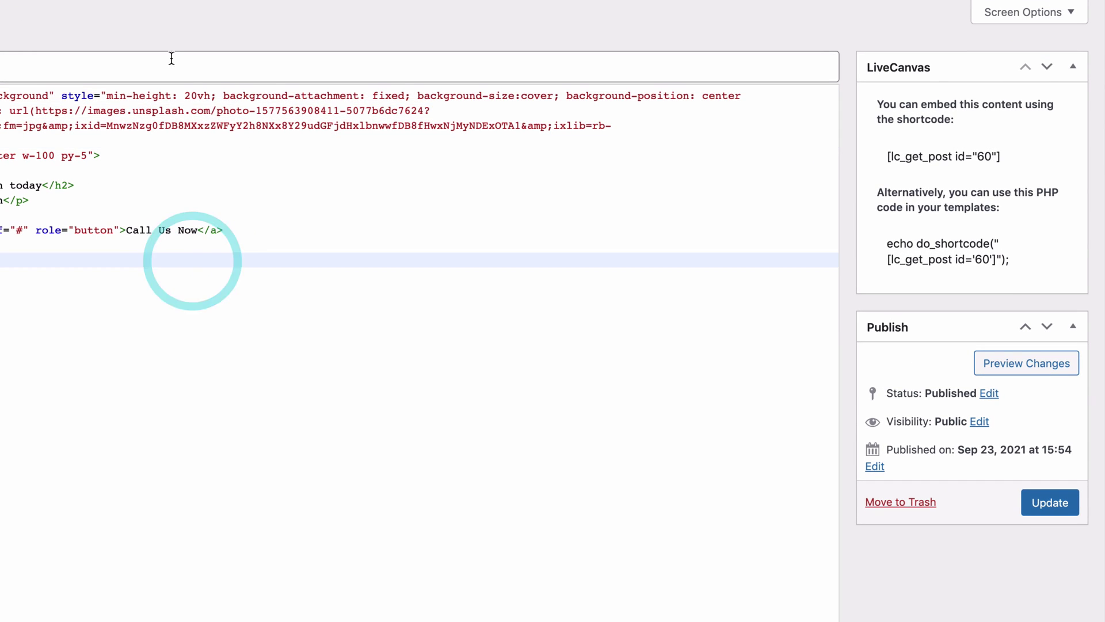
scroll(115, 273, down, 3)
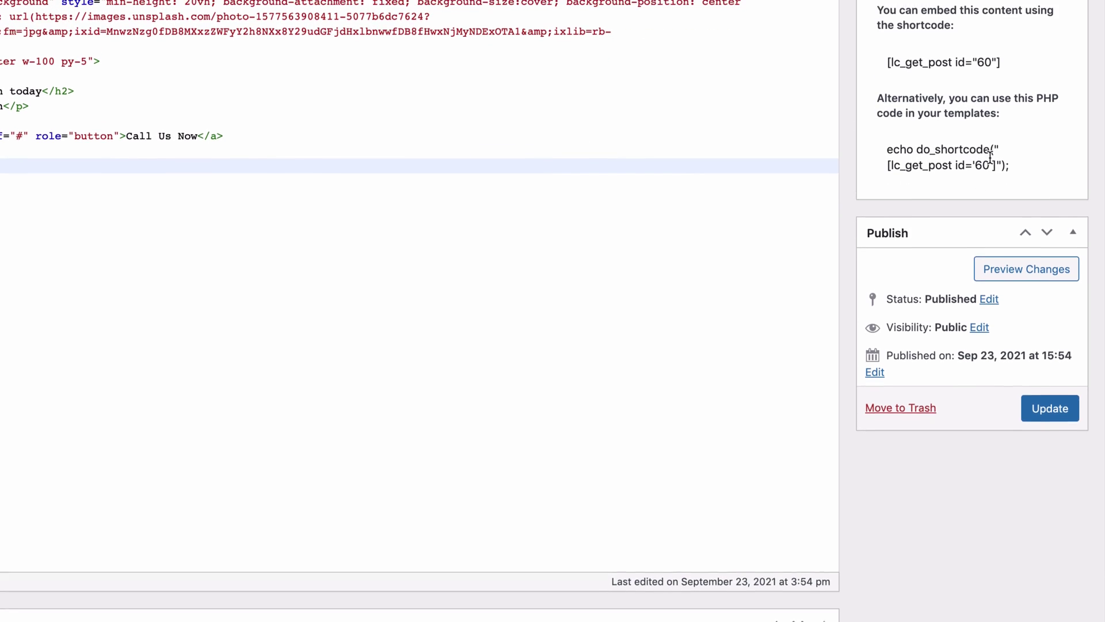
scroll(990, 155, up, 2)
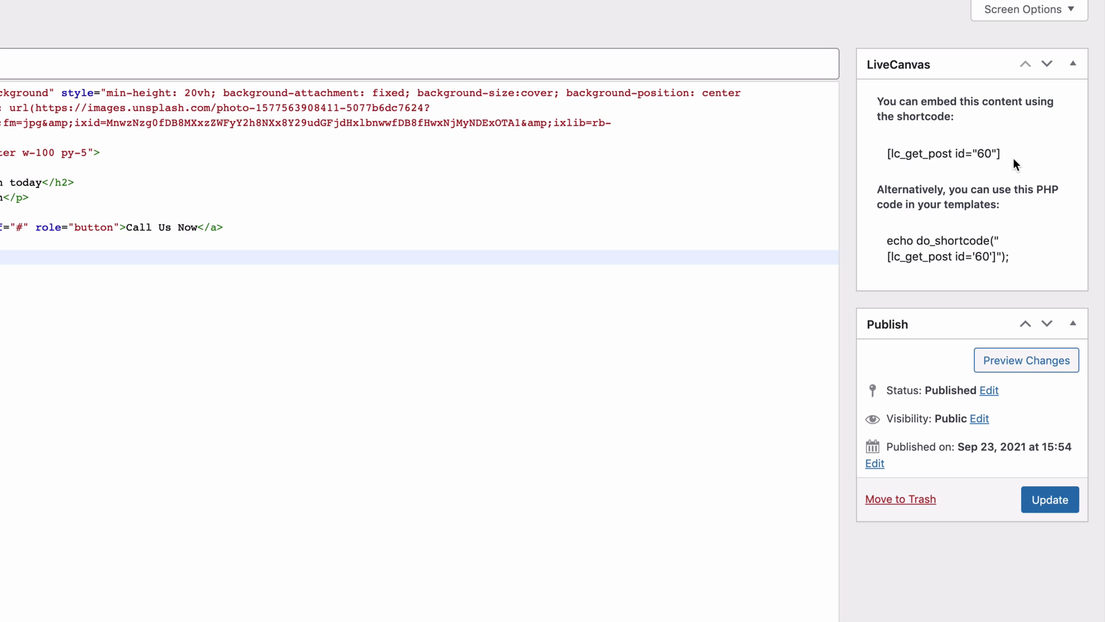
drag(1013, 158, 885, 153)
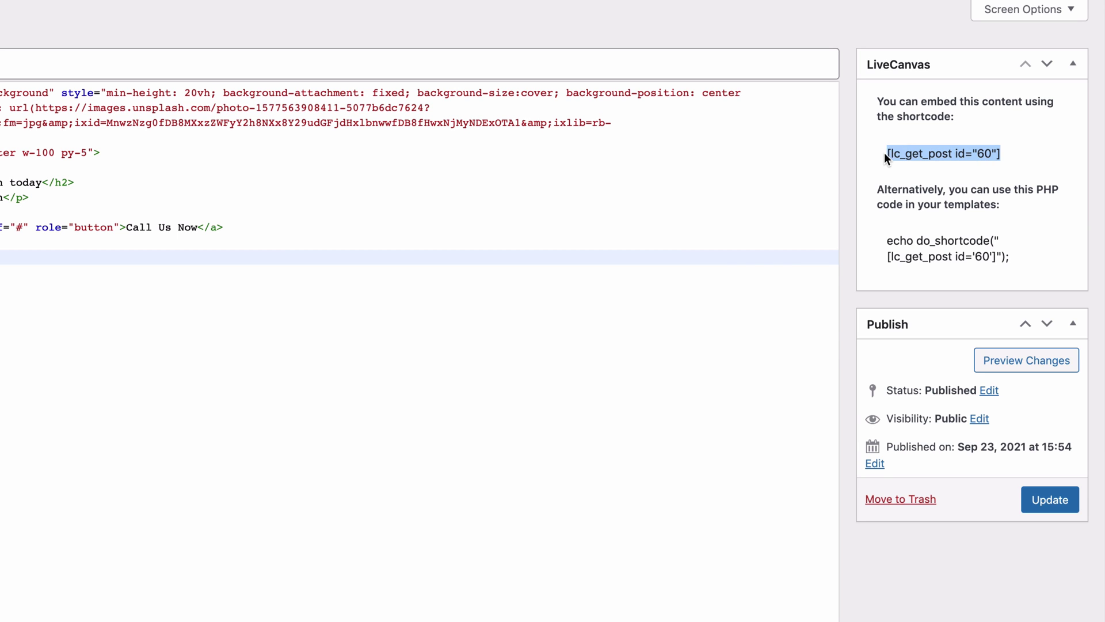
right_click(920, 155)
click(889, 186)
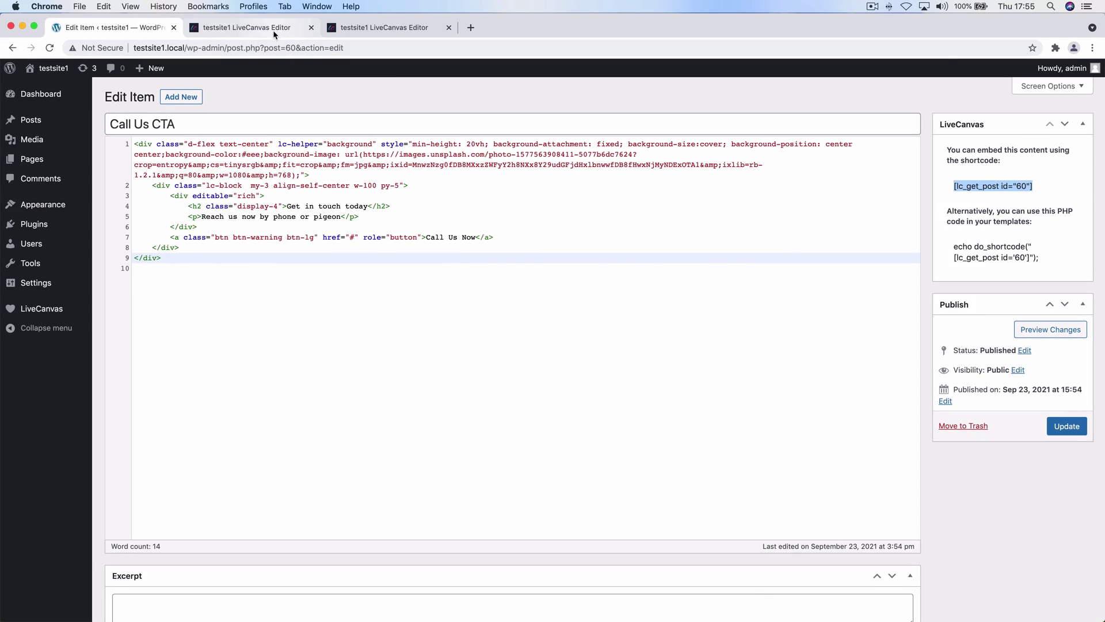
click(176, 5)
On the Custom Hello page, add a new WordPress Integration Shortcode section below the jumbotron.
click(299, 5)
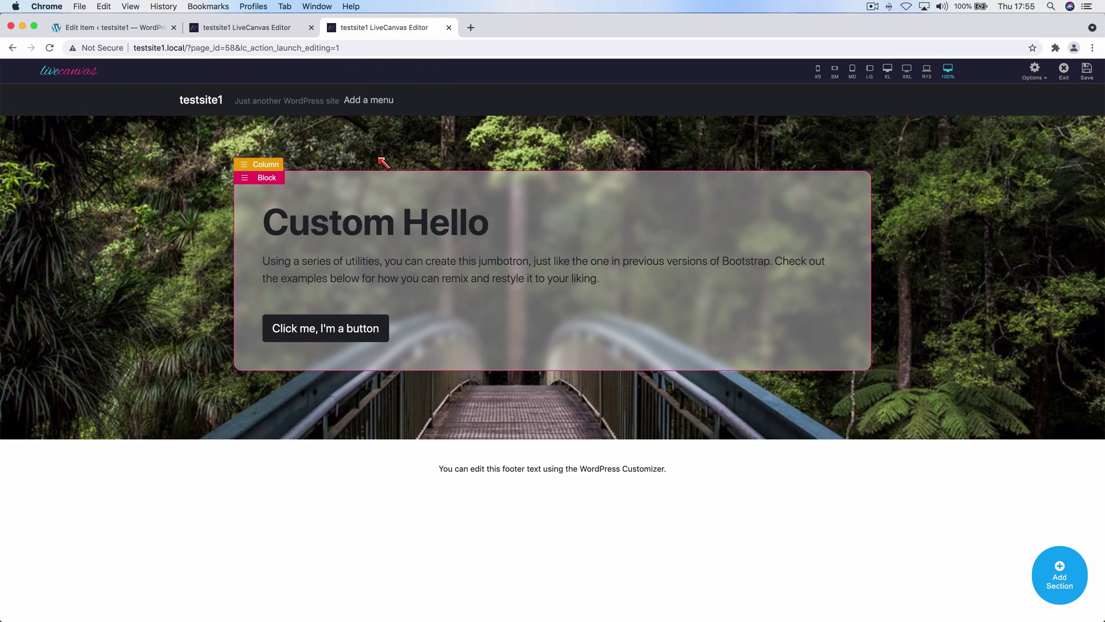
click(1059, 574)
click(97, 484)
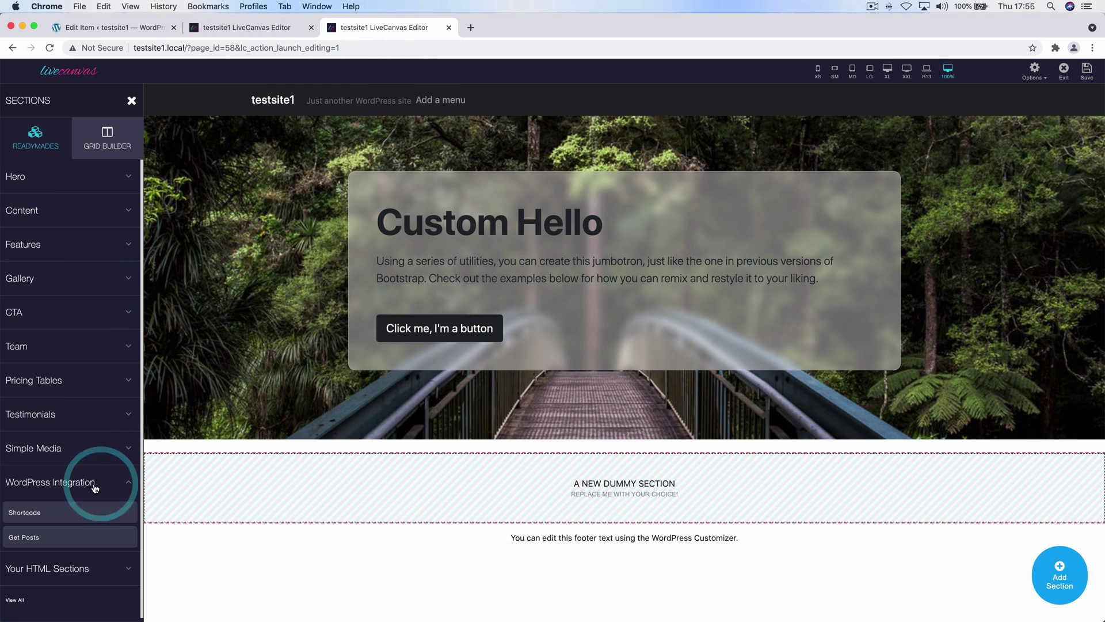
click(80, 512)
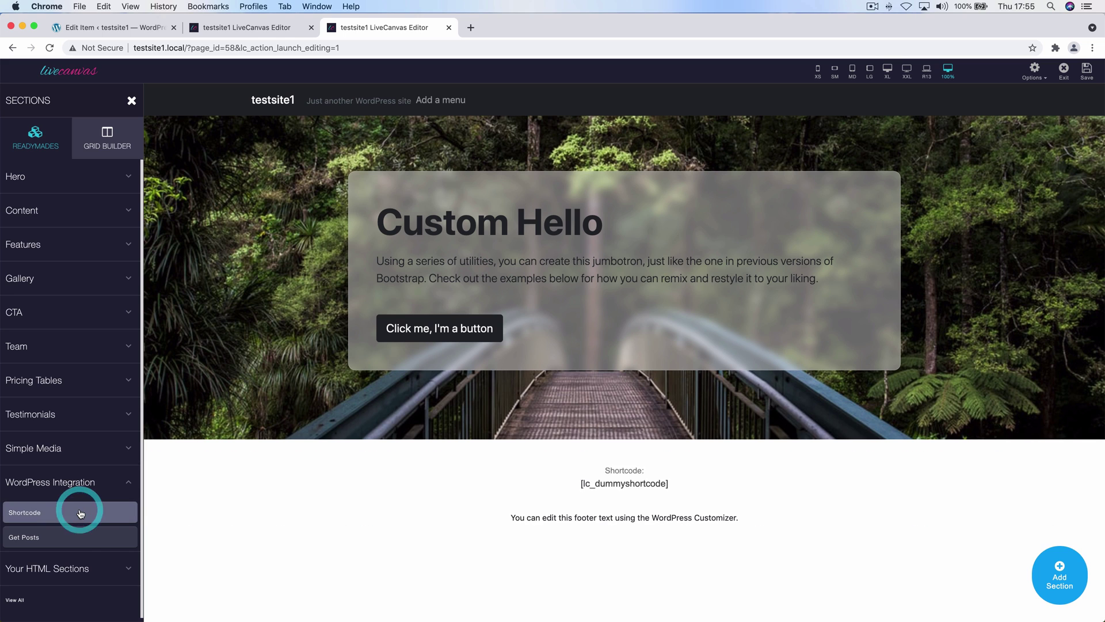
Replace the dummy shortcode with [lc_get_post id="60"] and update the preview.
click(605, 479)
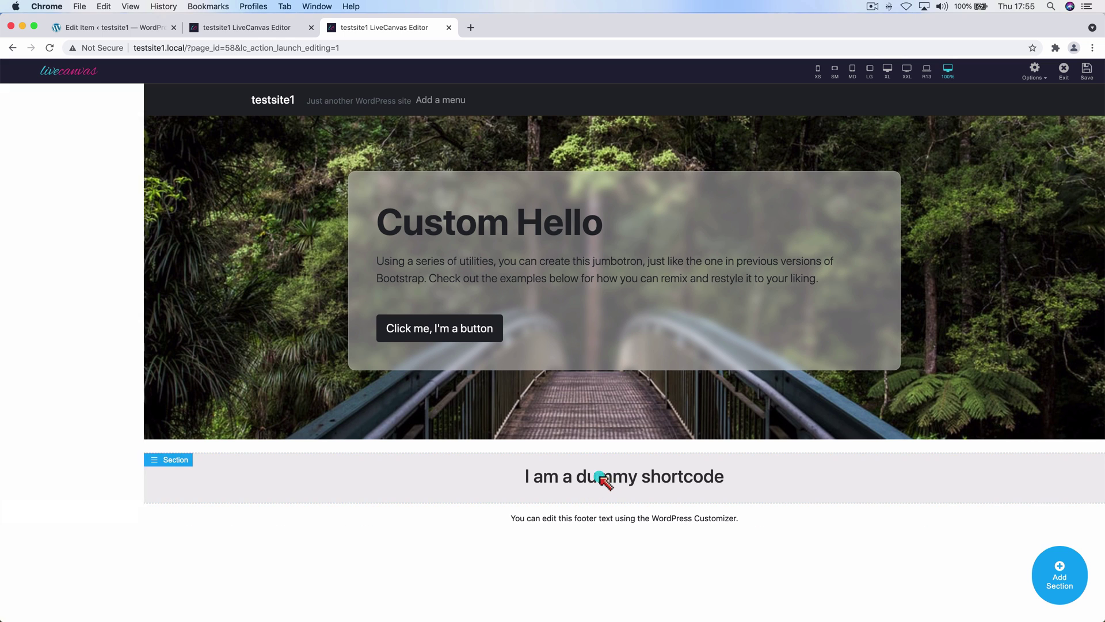
triple_click(84, 151)
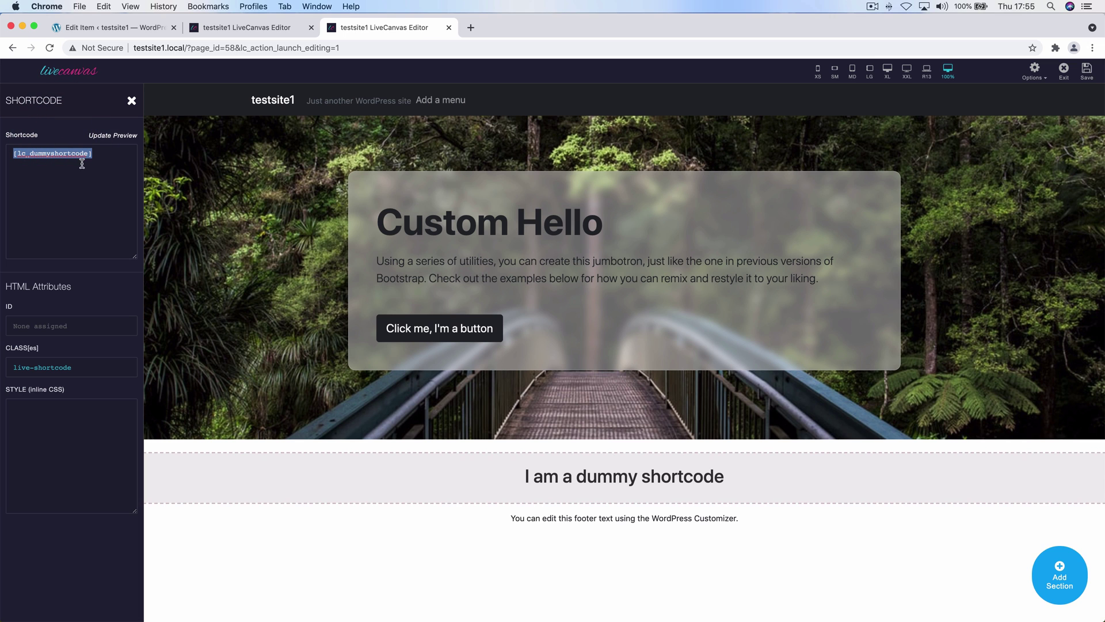
right_click(82, 154)
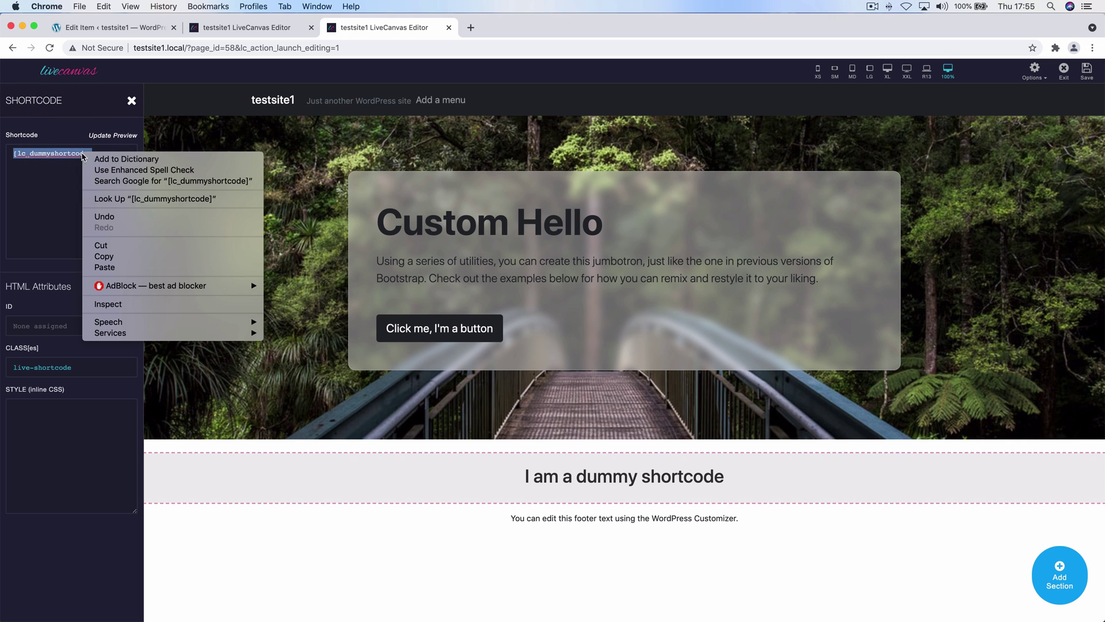
click(112, 268)
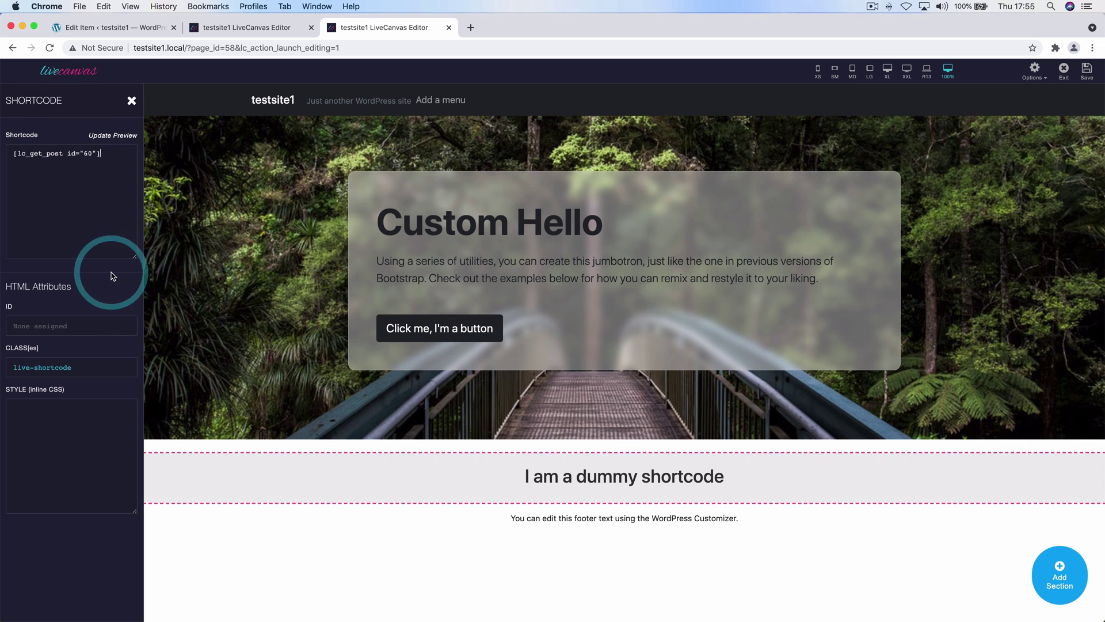
click(127, 137)
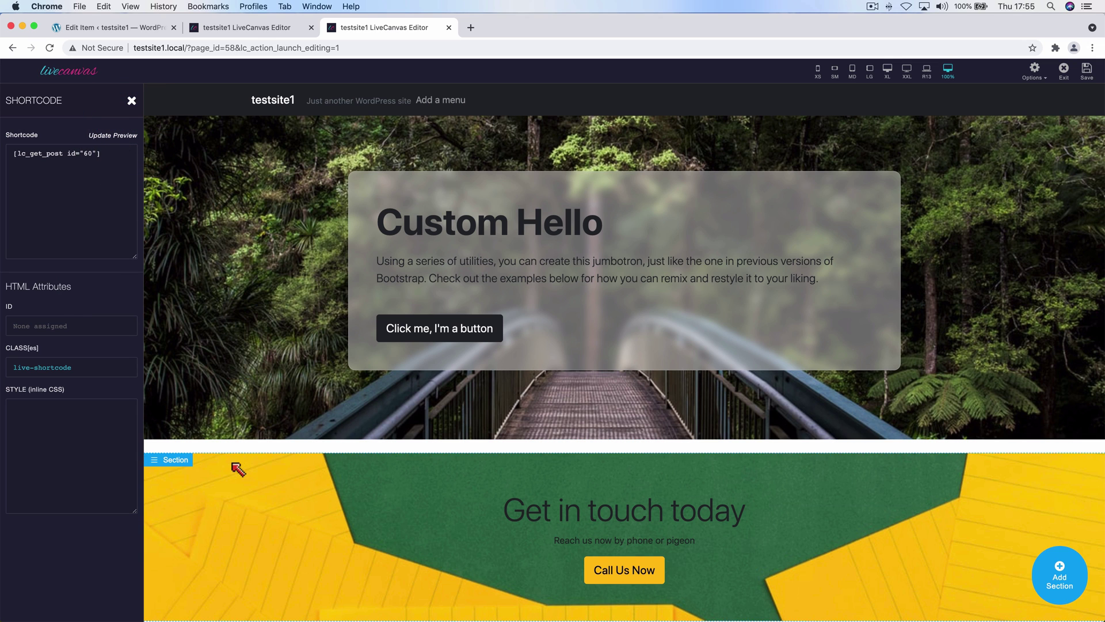
Inspect the shortcode section's HTML markup in the HTML Editor, then close it.
scroll(237, 469, down, 1)
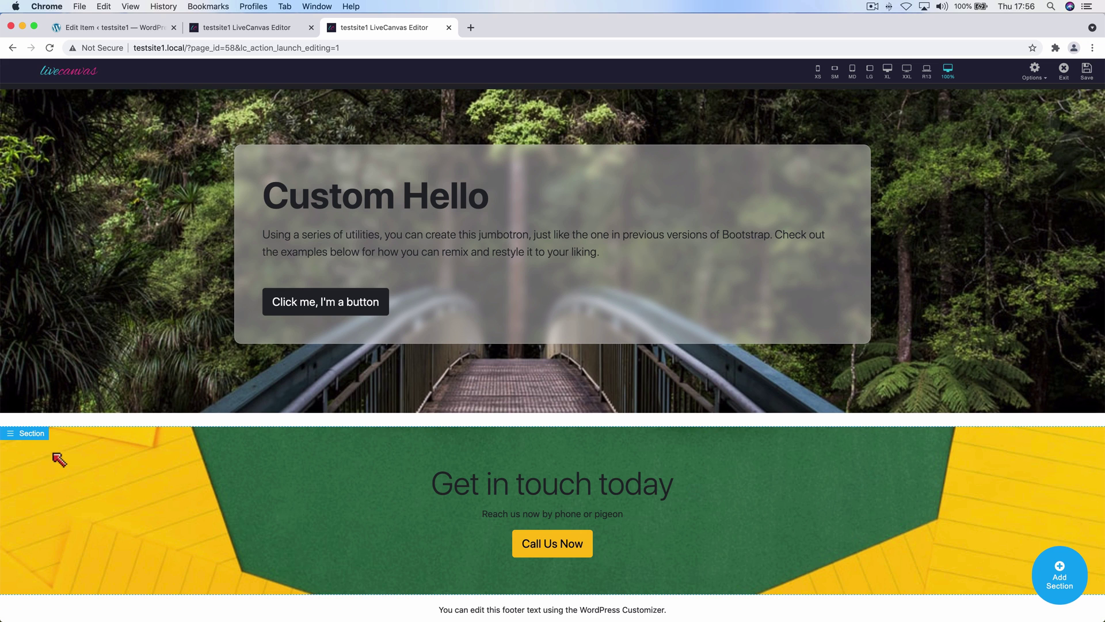
click(35, 435)
click(44, 452)
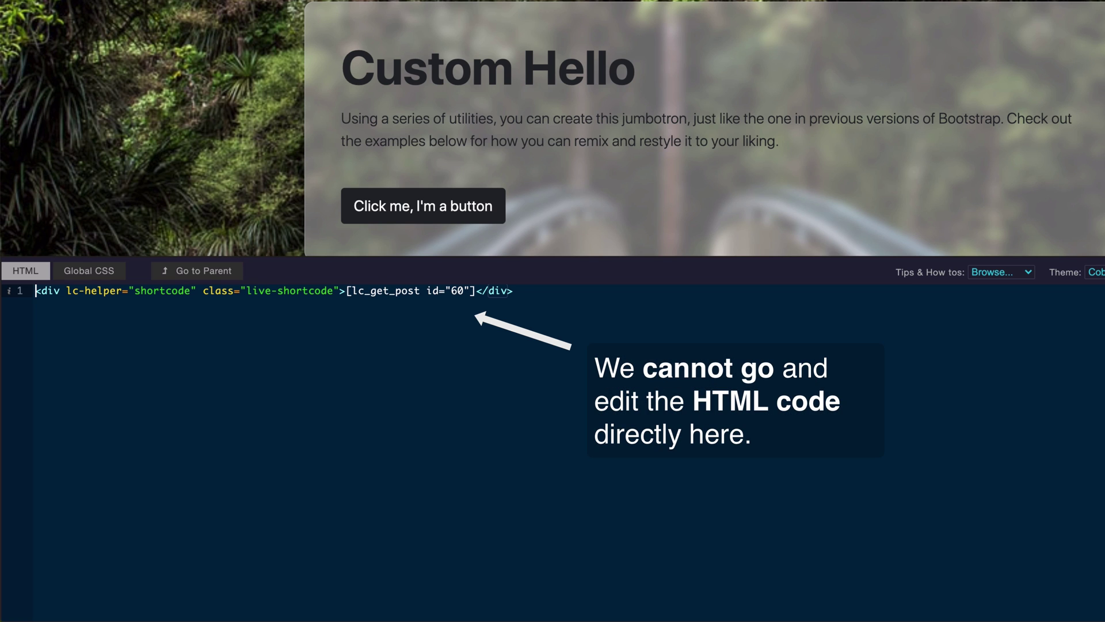
key(Escape)
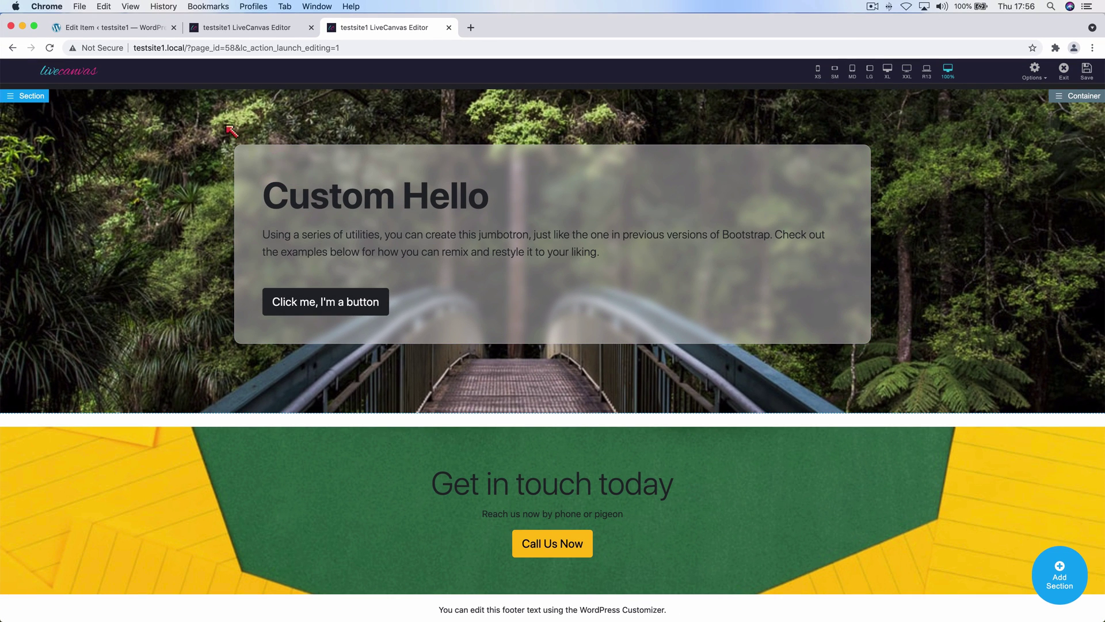
In the jumbotron's HTML Editor, add 'World' after 'Hello' in the h2 heading.
click(40, 99)
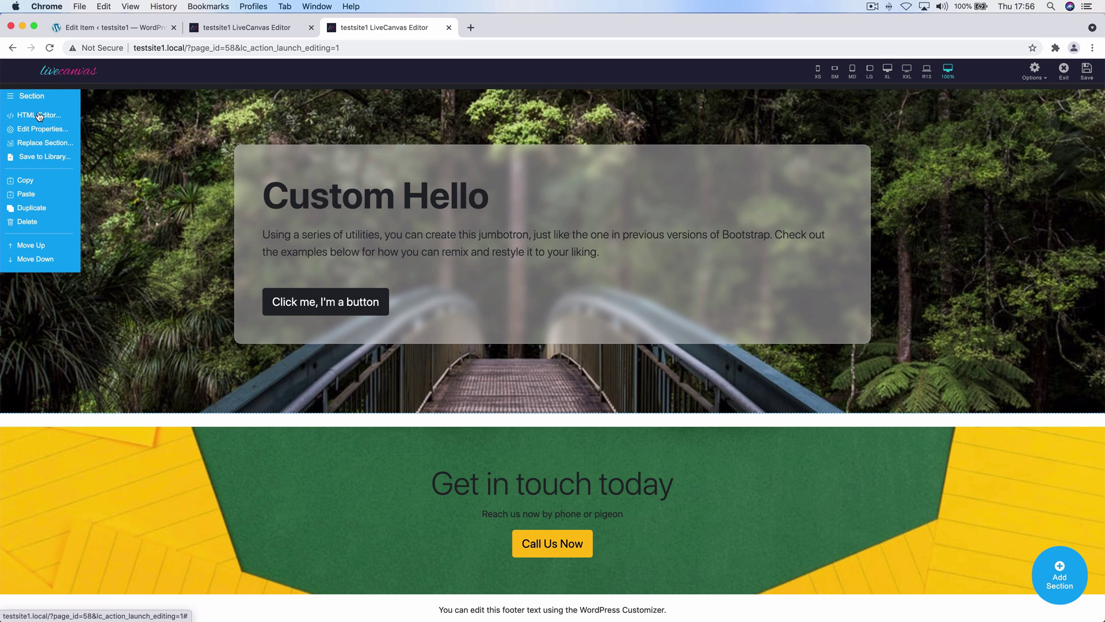
click(39, 115)
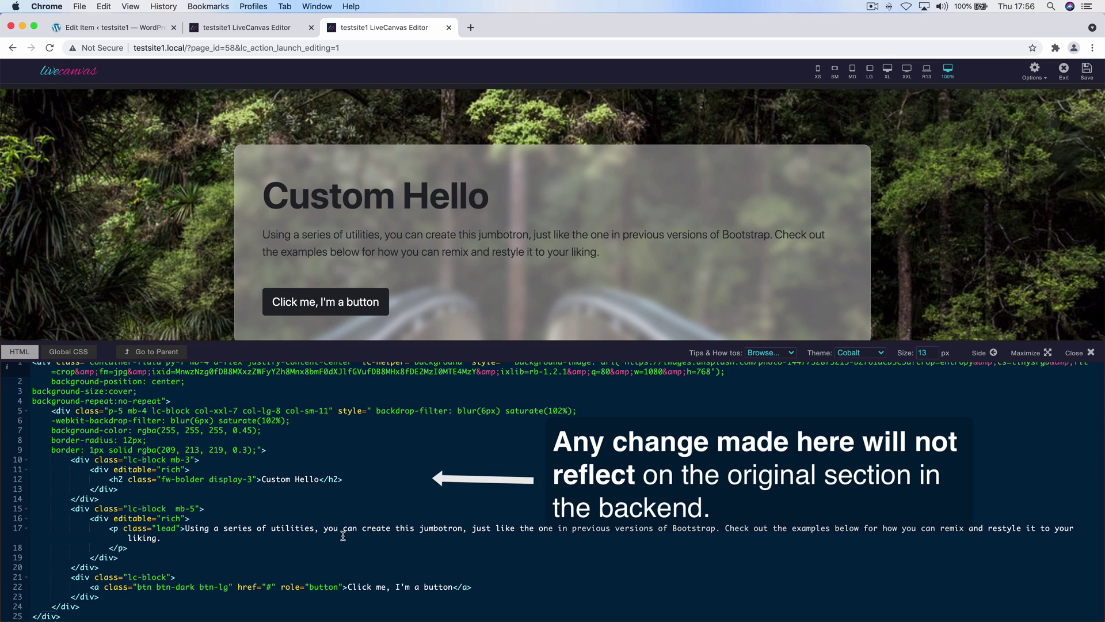
click(320, 479)
text(World)
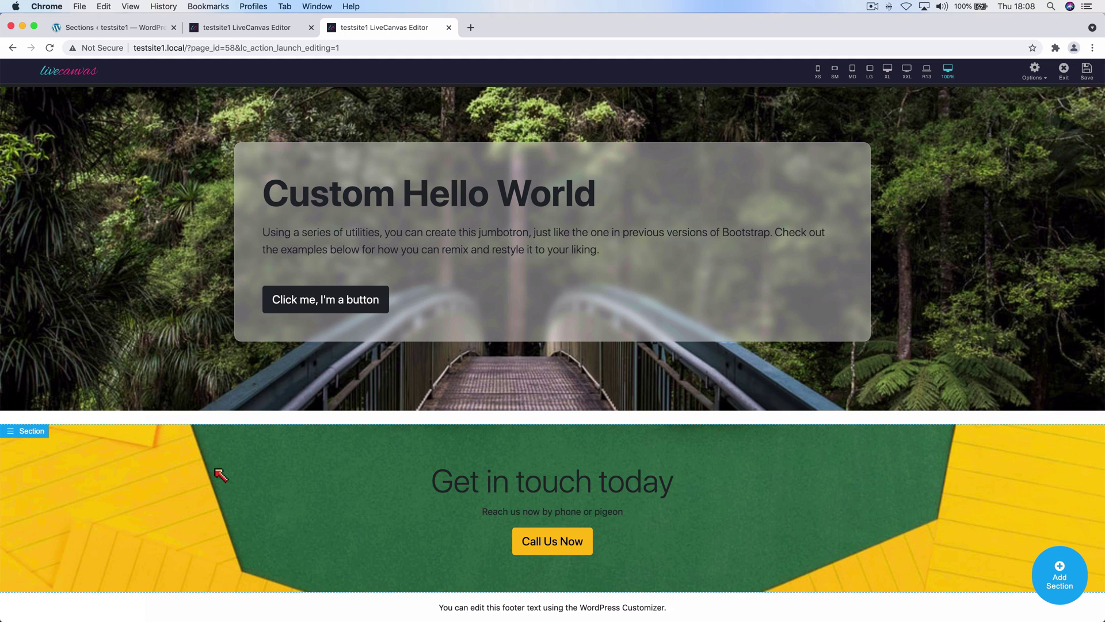
From the saved Sections list, open the Call Us CTA row with LiveCanvas.
click(85, 27)
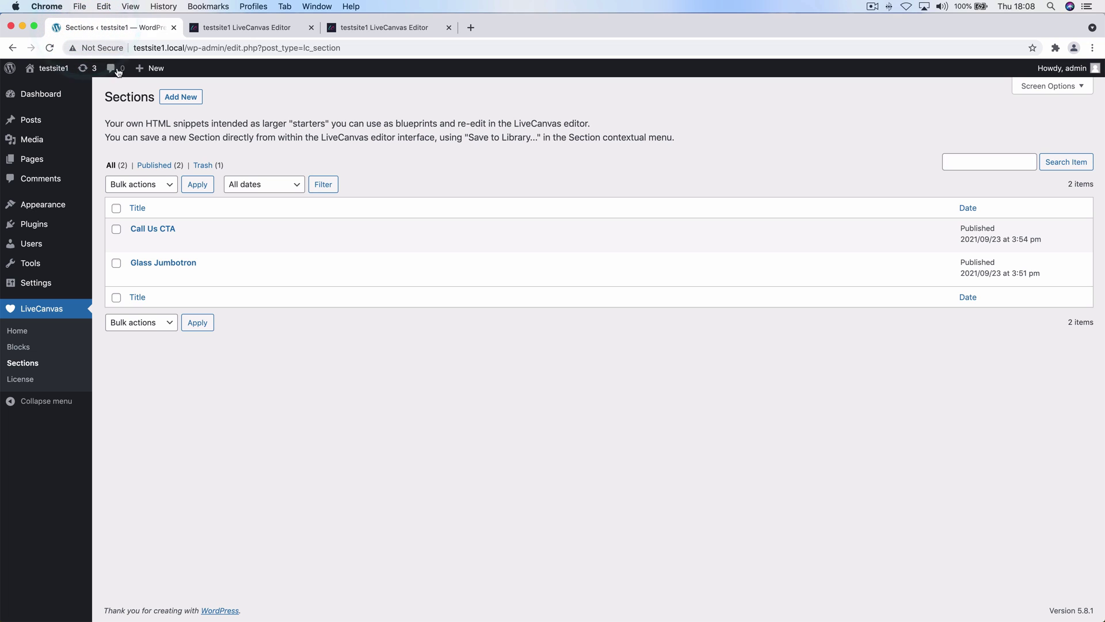
mouse_move(164, 232)
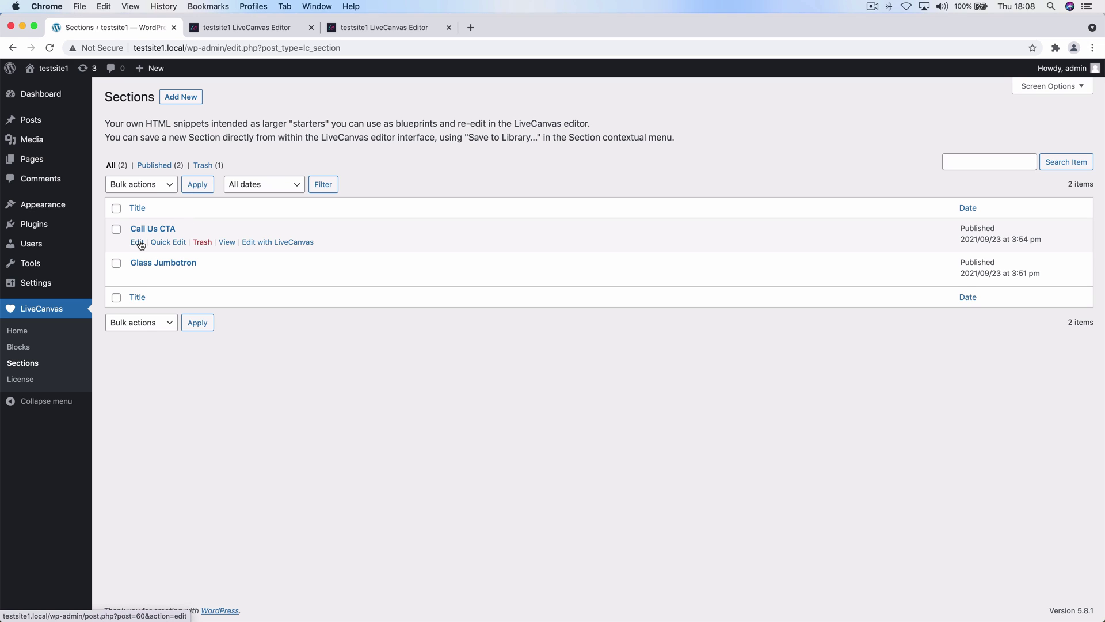
click(261, 243)
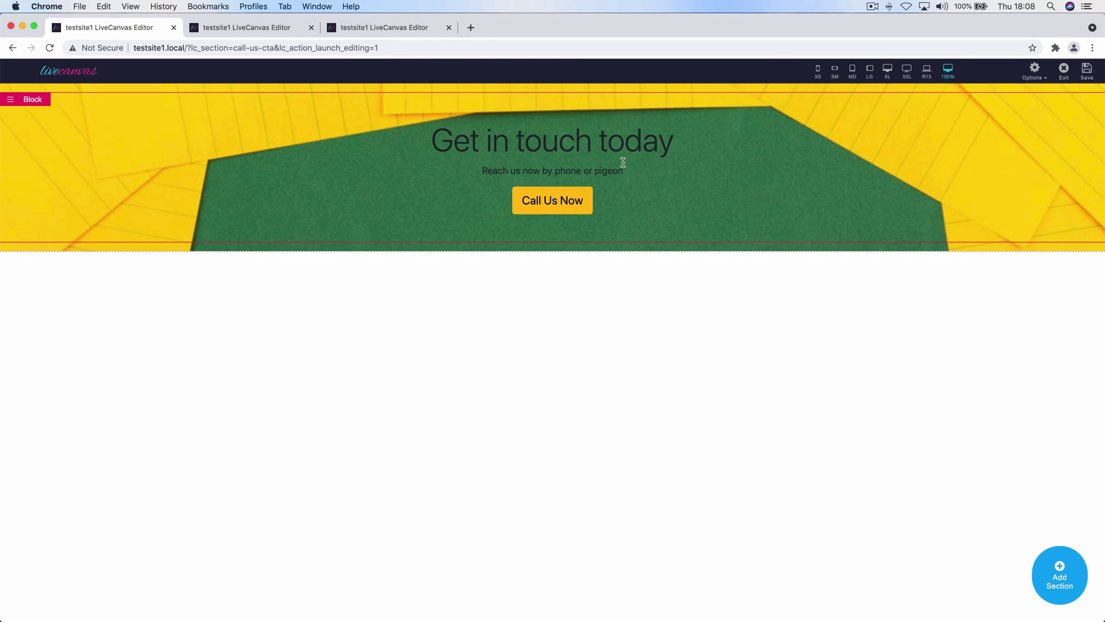
Replace 'today' with 'now' in the CTA heading and save the section.
click(626, 146)
double_click(625, 146)
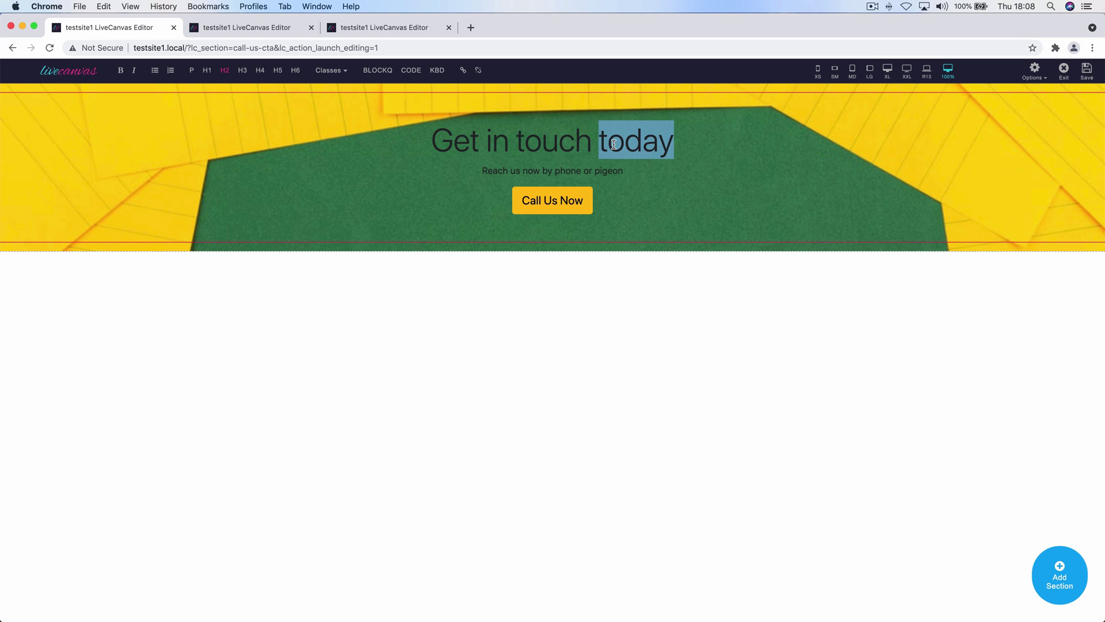
text(now)
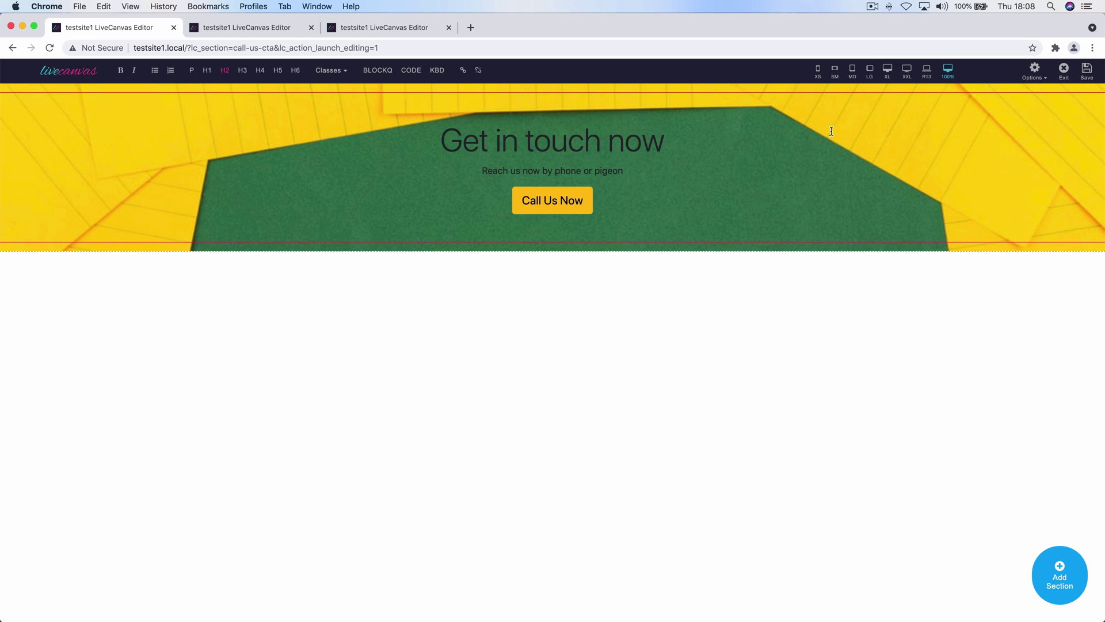
click(1087, 73)
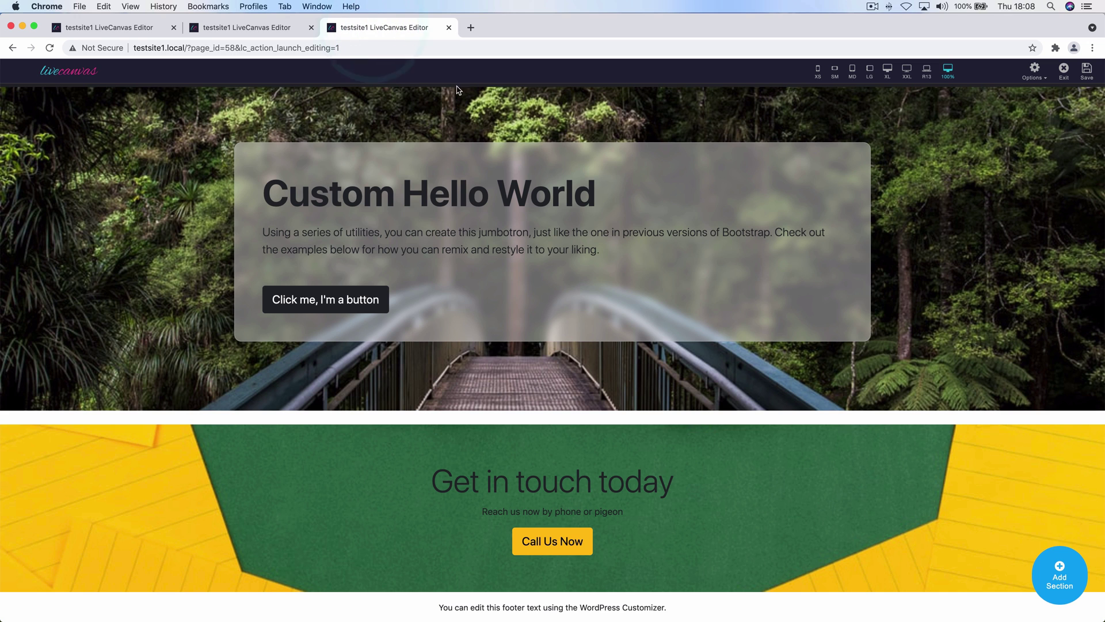
Exit to the live test page and highlight 'now' in the CTA heading.
click(1065, 72)
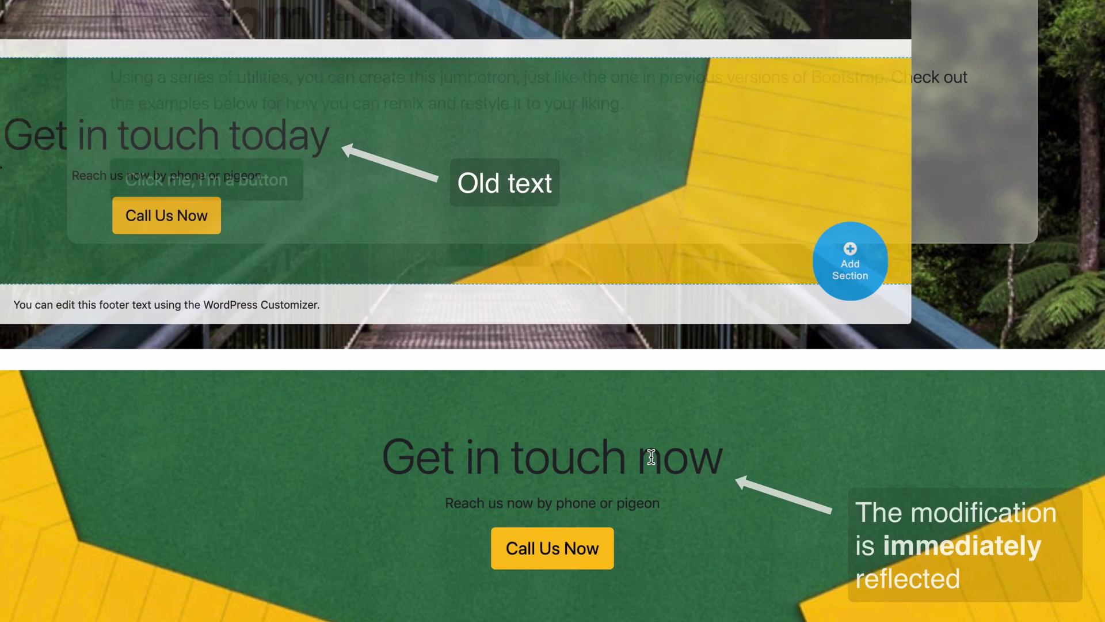
double_click(655, 451)
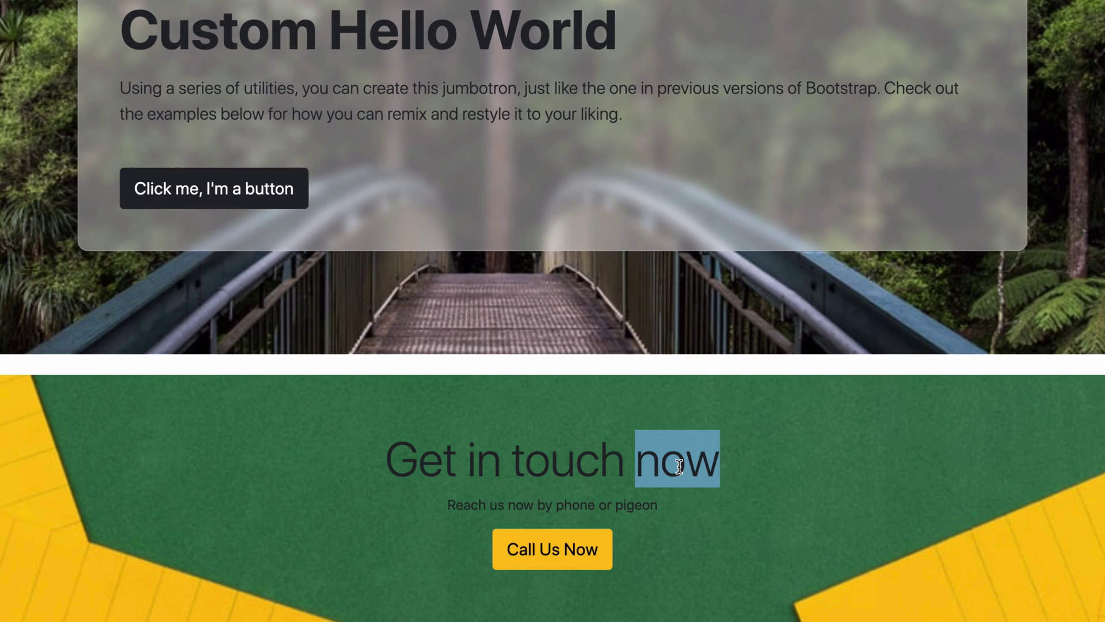
click(682, 465)
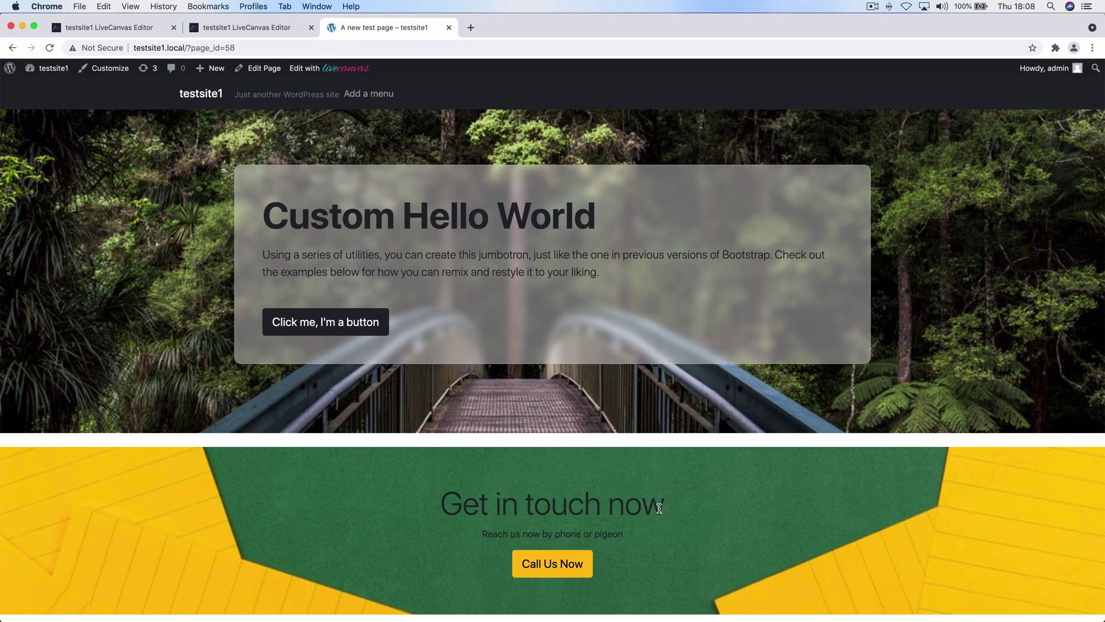